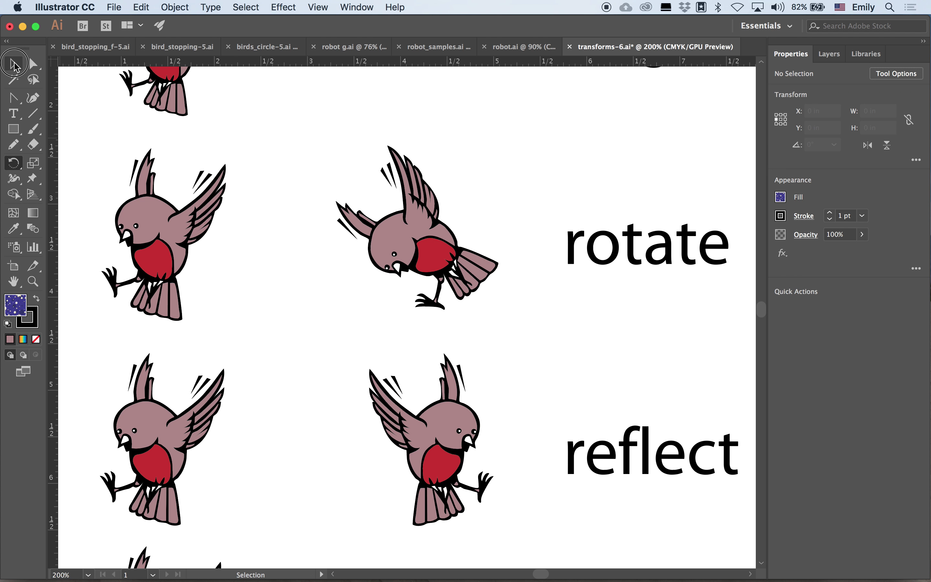
Try rotating the left bird in the rotate row freehand about its center to about 201°, then undo the rotation
left_click(167, 233)
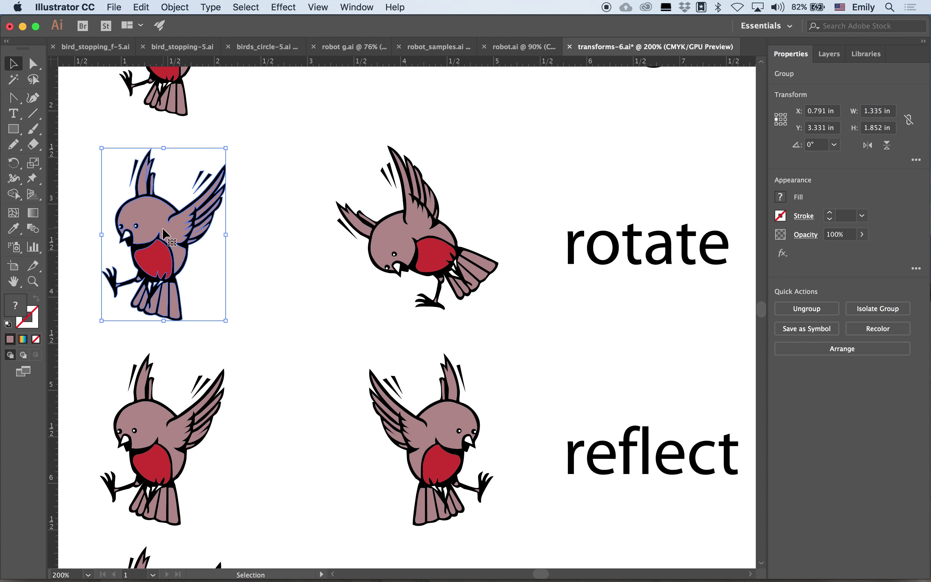
left_click(141, 218)
left_click(14, 164)
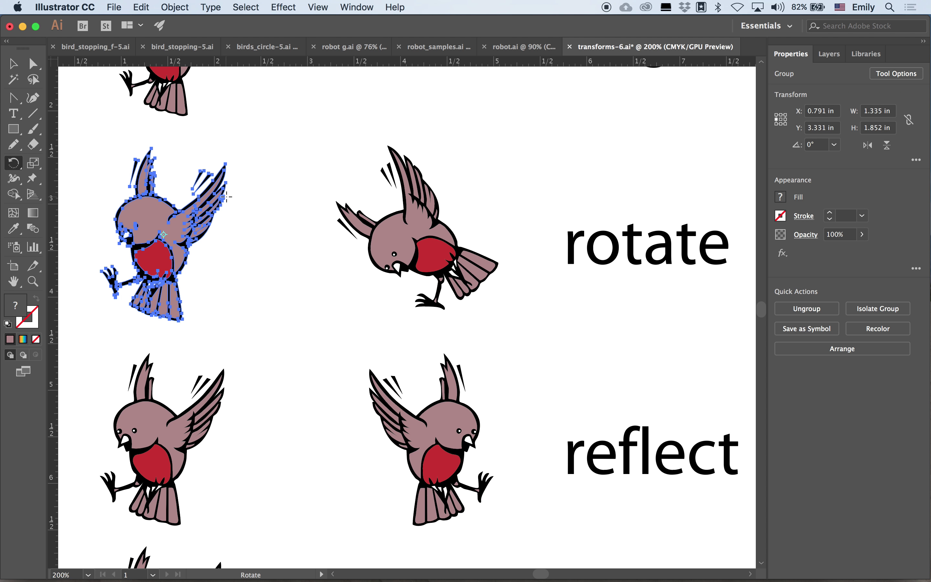
left_click_drag(261, 147, 106, 352)
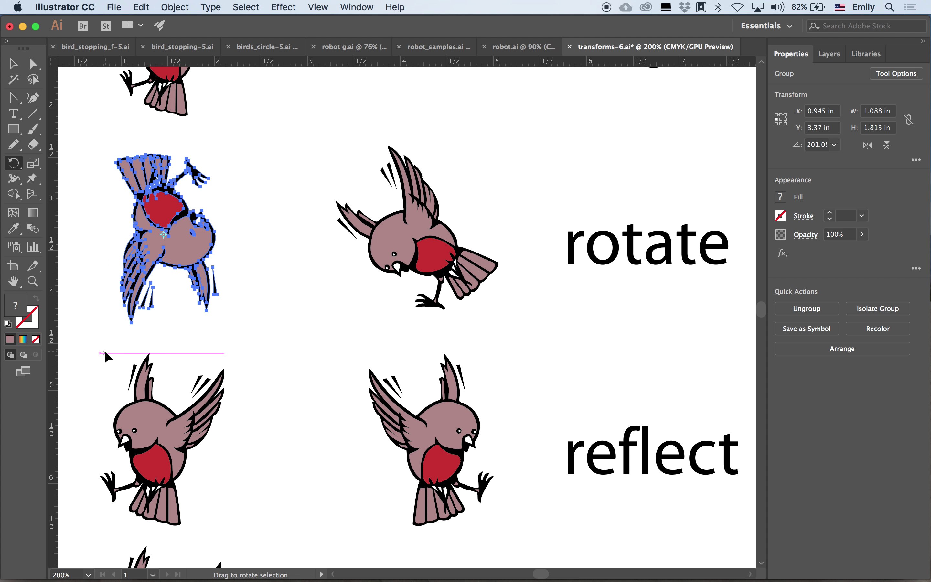
key("super+z")
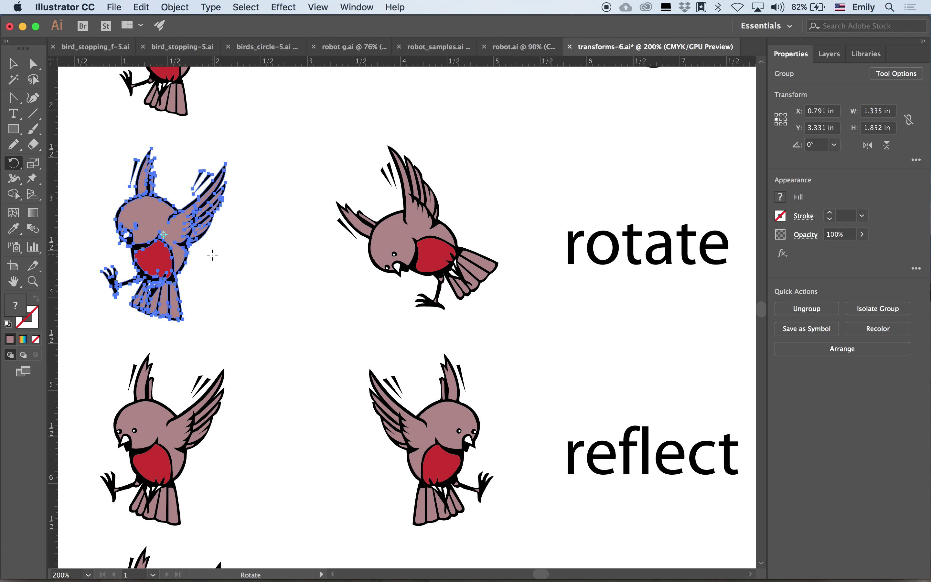
Place the bird's rotation pivot in the empty space between the two rotate-row birds and open the numeric rotation options
left_click(253, 160)
left_click(270, 201)
left_click(269, 198)
left_click(259, 154)
left_click(261, 259)
left_click(247, 255)
left_click(248, 254)
left_click(263, 243)
left_click(278, 254)
left_click(283, 257)
left_click(283, 257, "alt")
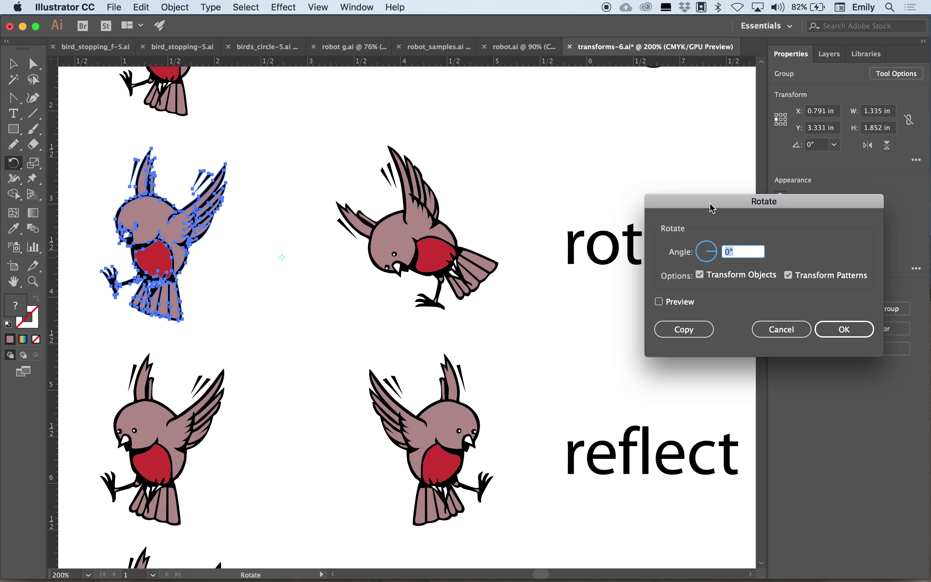
left_click_drag(738, 200, 532, 141)
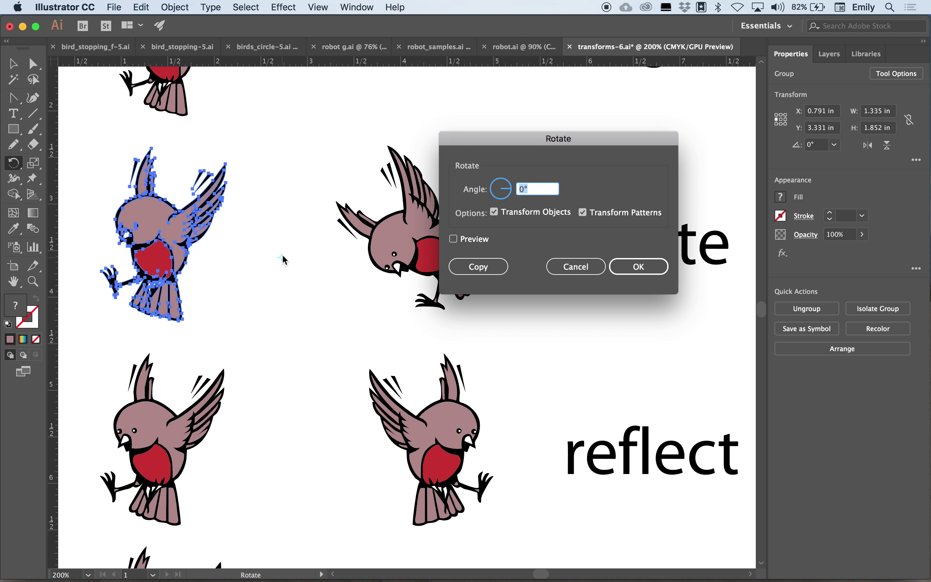
left_click_drag(517, 142, 617, 141)
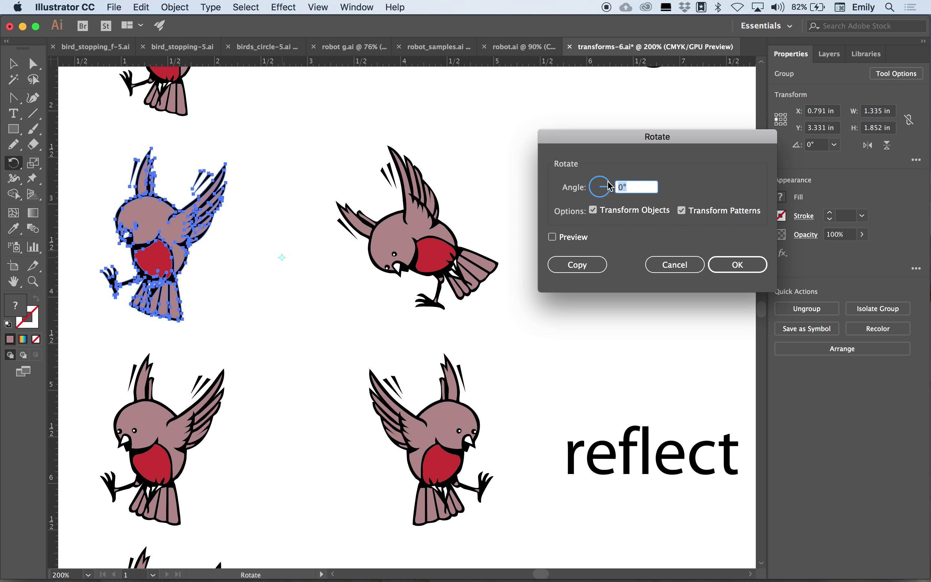
Turn on the preview and try rotating the bird about the offset pivot at various angles, including 125°, 40°, 312°, 242°, 80° and 351°
left_click_drag(602, 184, 592, 175)
left_click(553, 237)
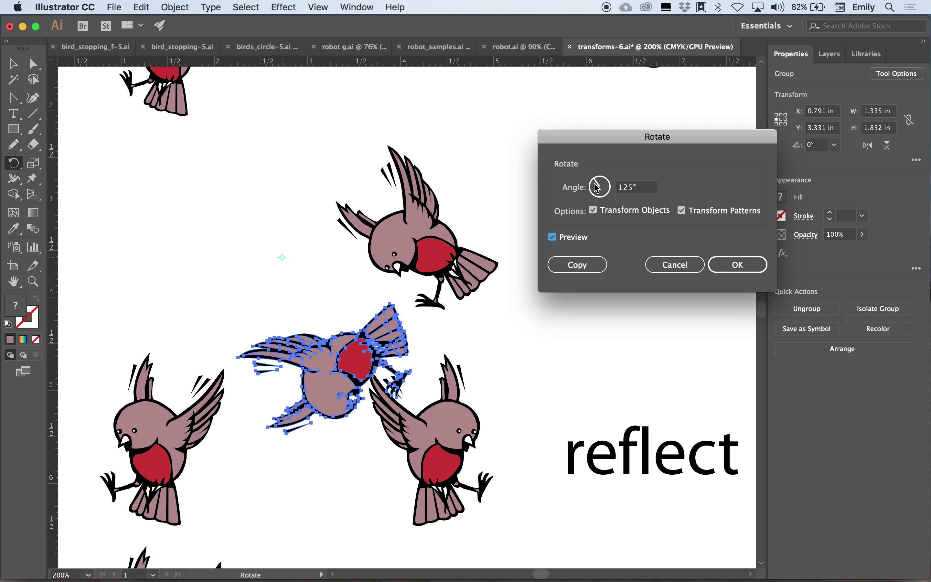
left_click(603, 185)
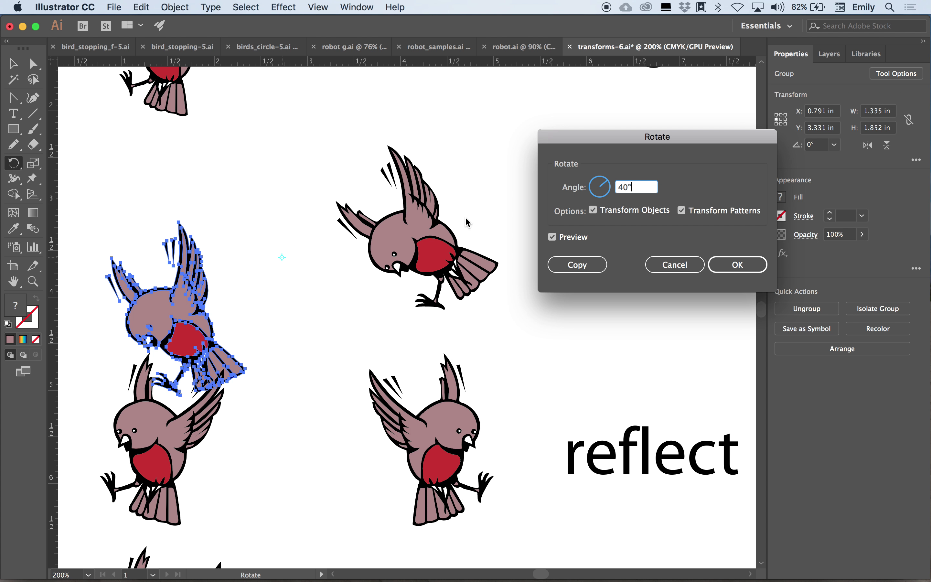
left_click(606, 196)
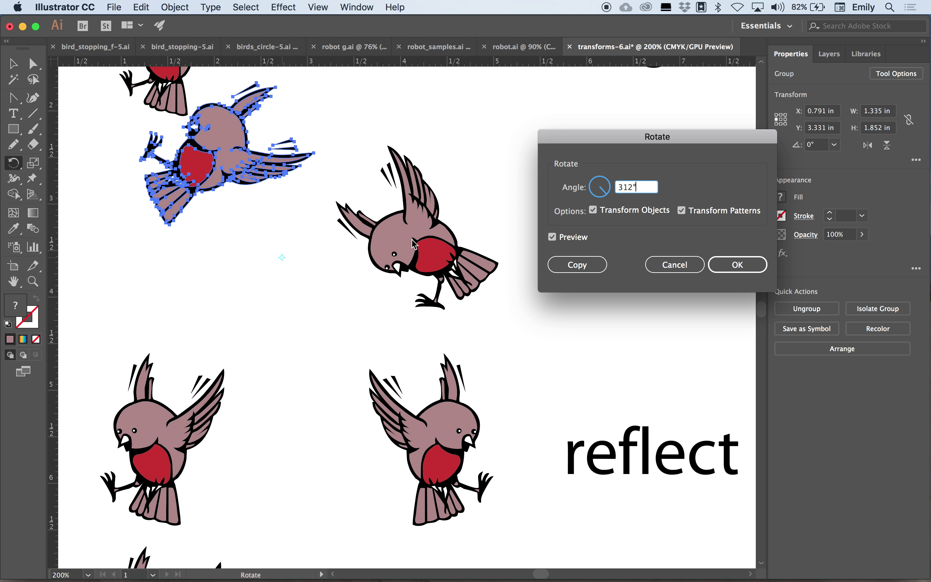
left_click(597, 198)
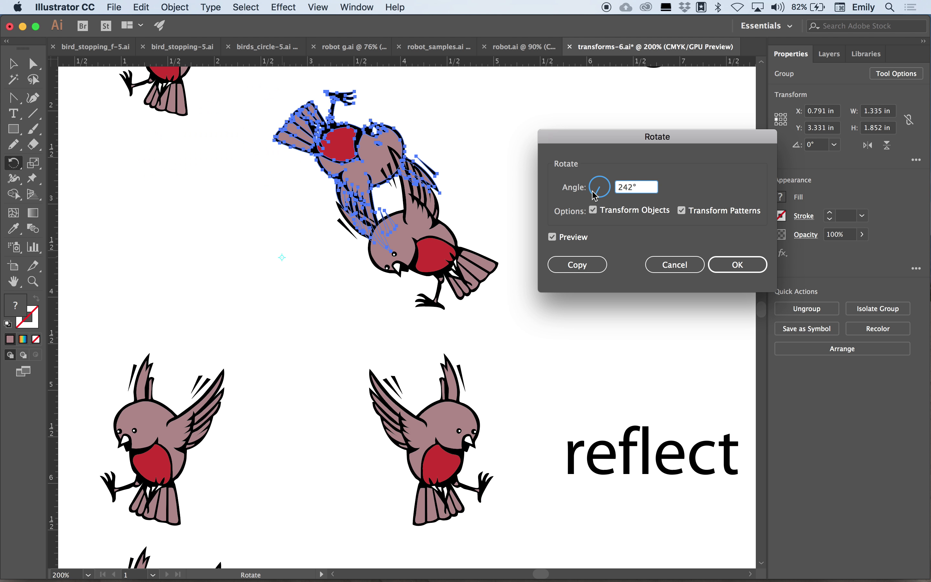
left_click(593, 182)
left_click(602, 177)
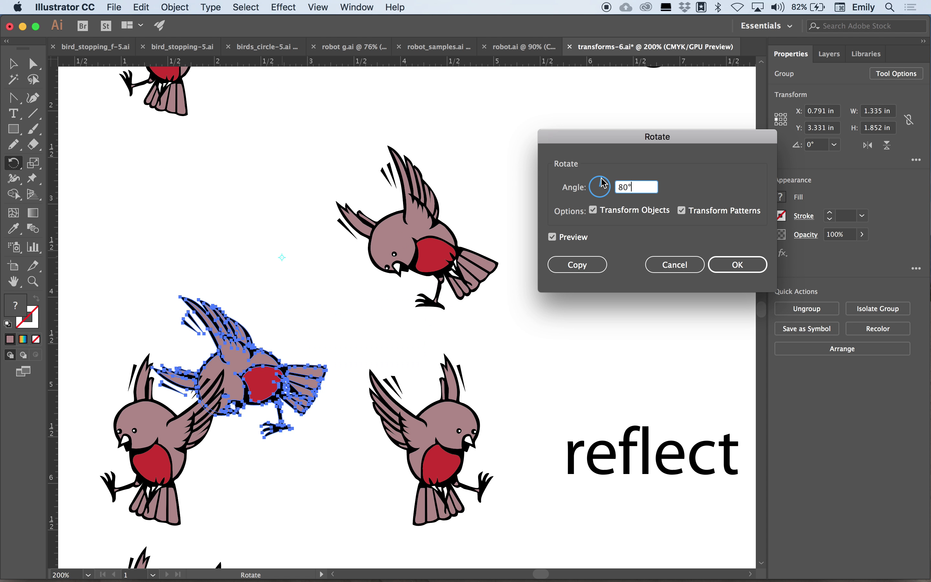
left_click(611, 189)
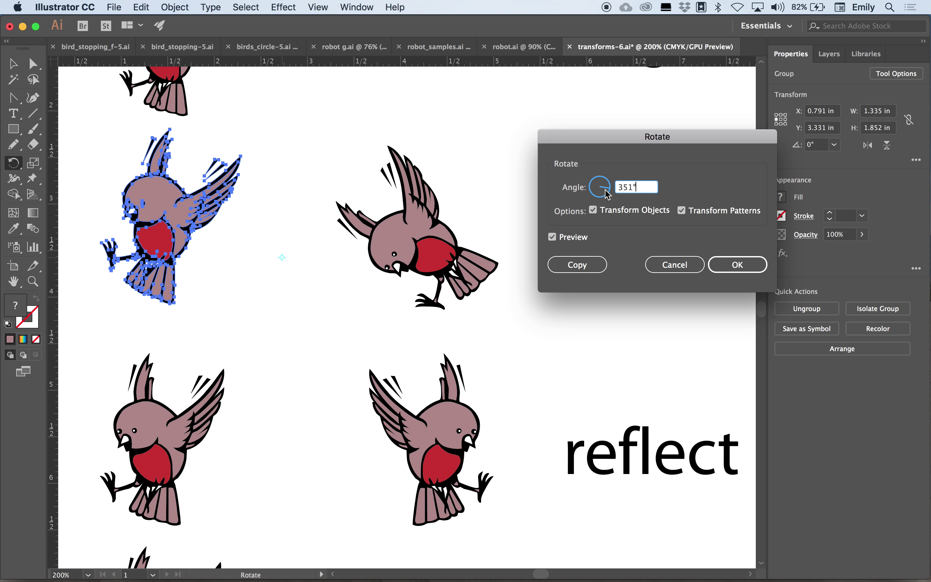
Create a copy of the bird rotated 192° about the offset pivot, and delete that copy
left_click(592, 190)
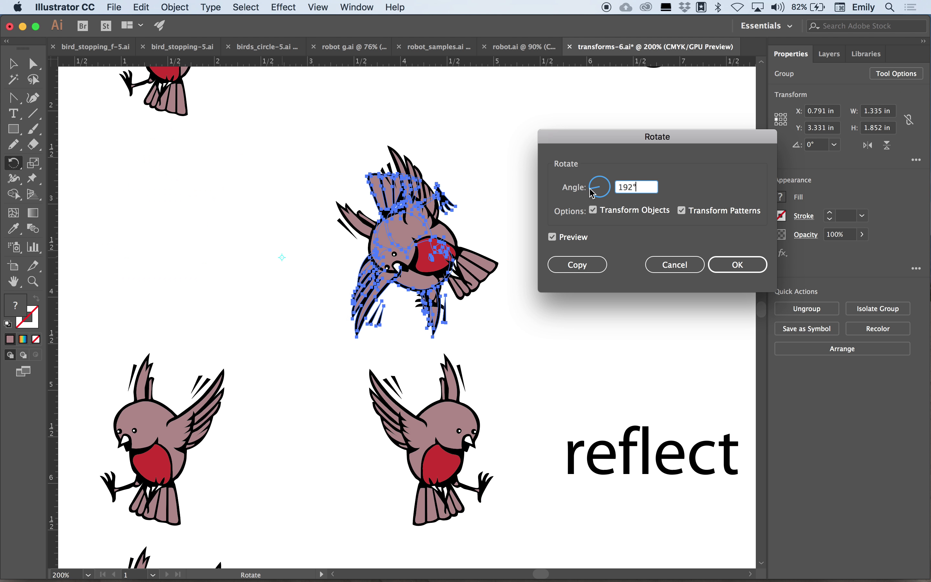
left_click(577, 265)
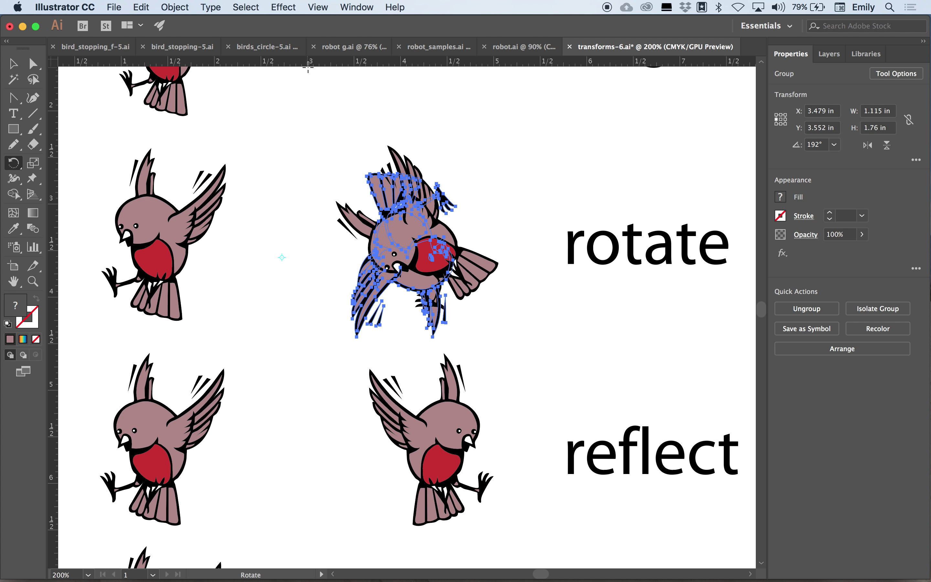
key("Delete")
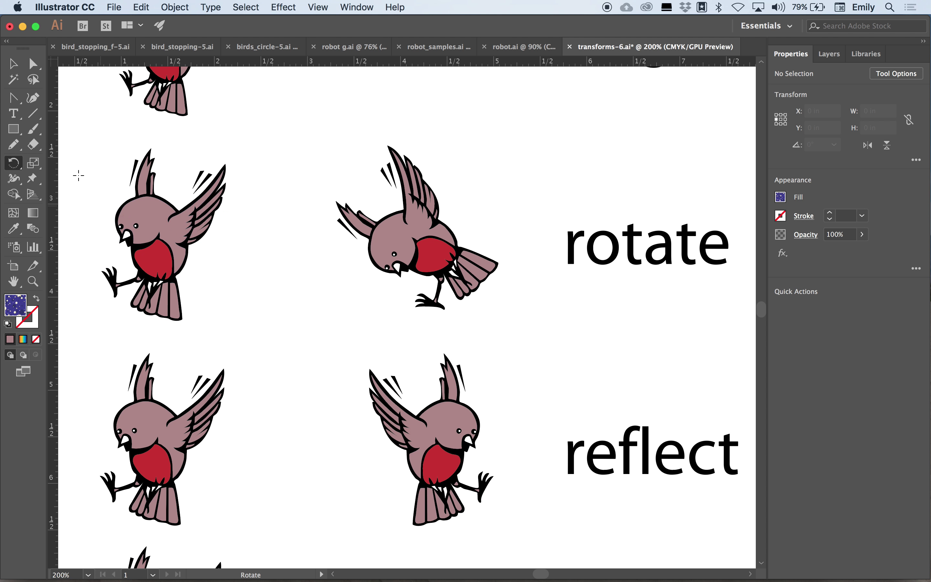
Try making a freehand-rotated copy of the left bird about its center at about 288°, and undo it
left_click(12, 64)
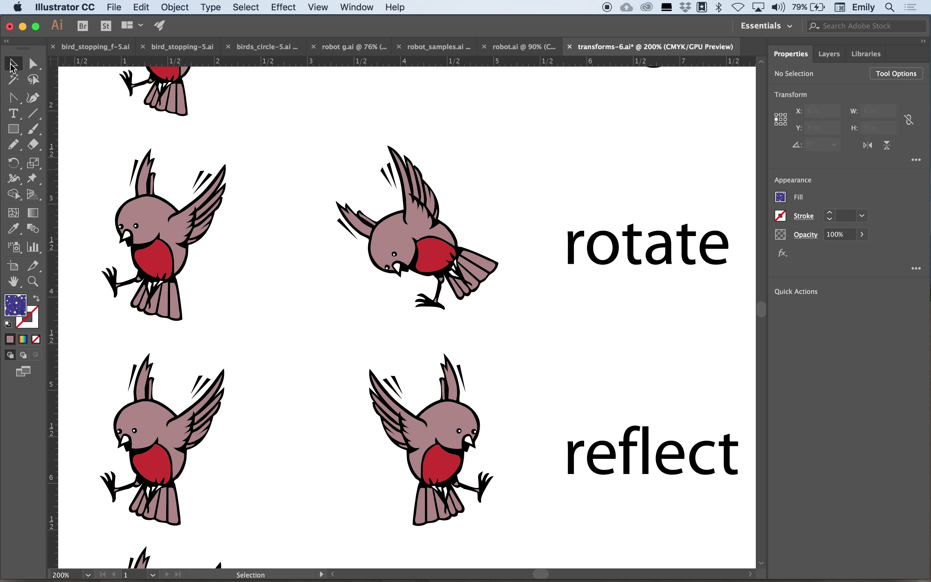
left_click(182, 260)
left_click(16, 165)
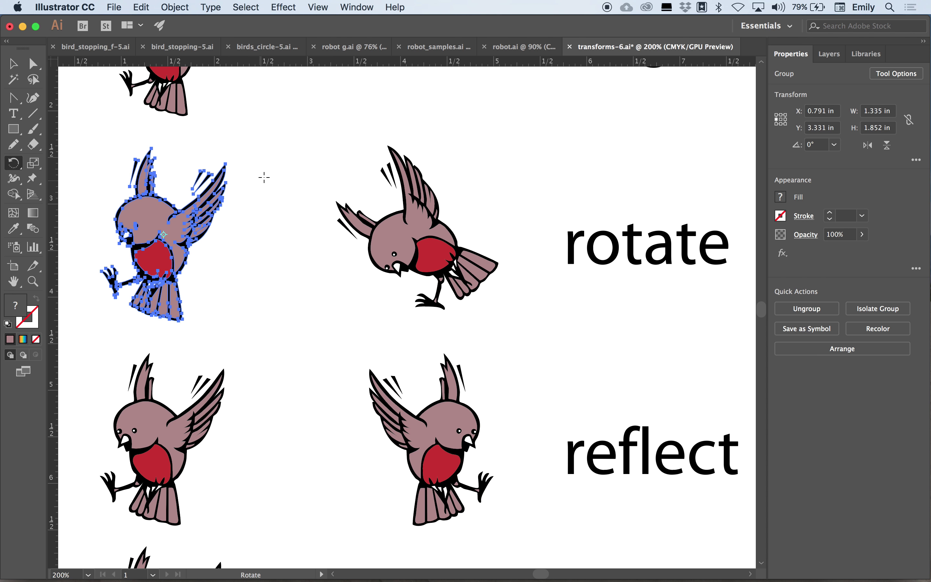
left_click_drag(274, 169, 268, 317)
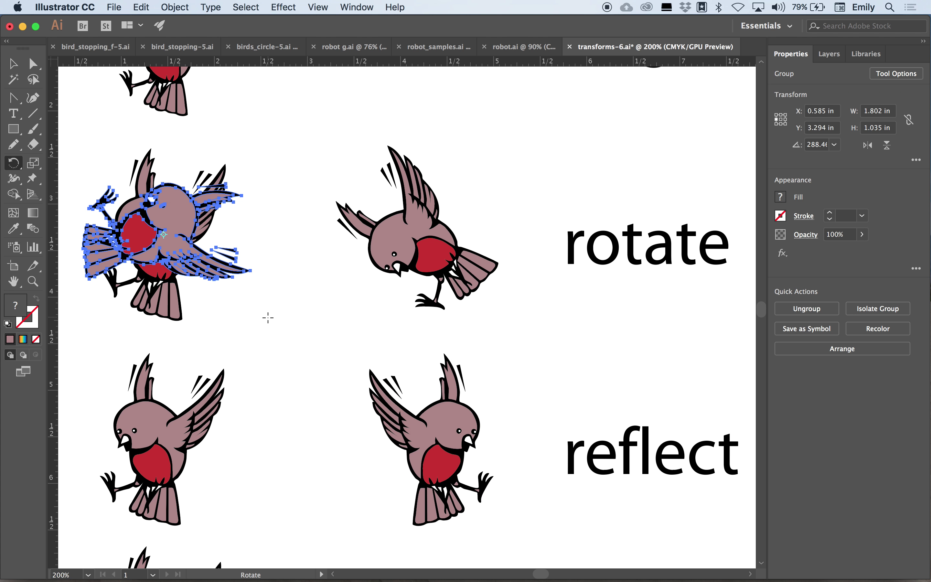
key("super+z")
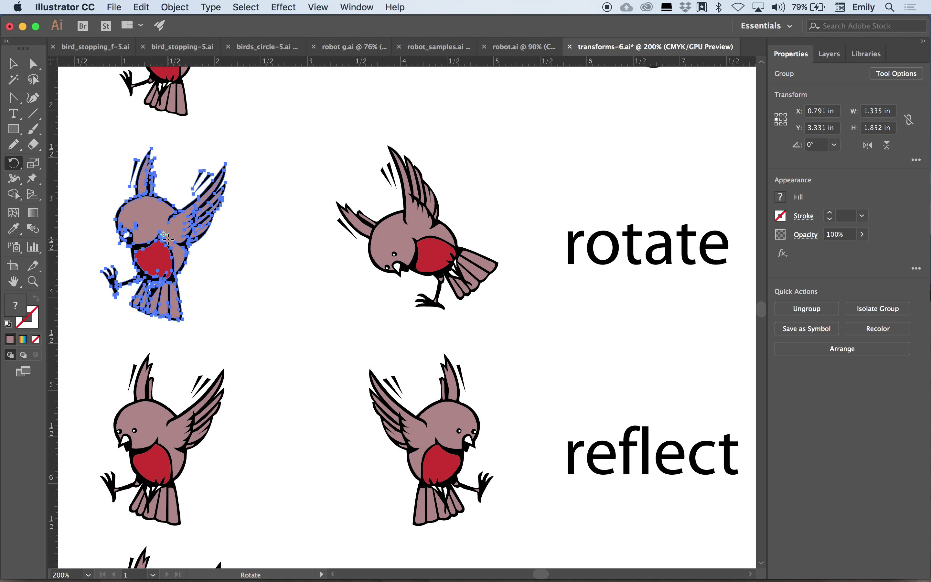
Rotate the left bird in the rotate row by 324° about its center without making a copy
double_click(15, 164)
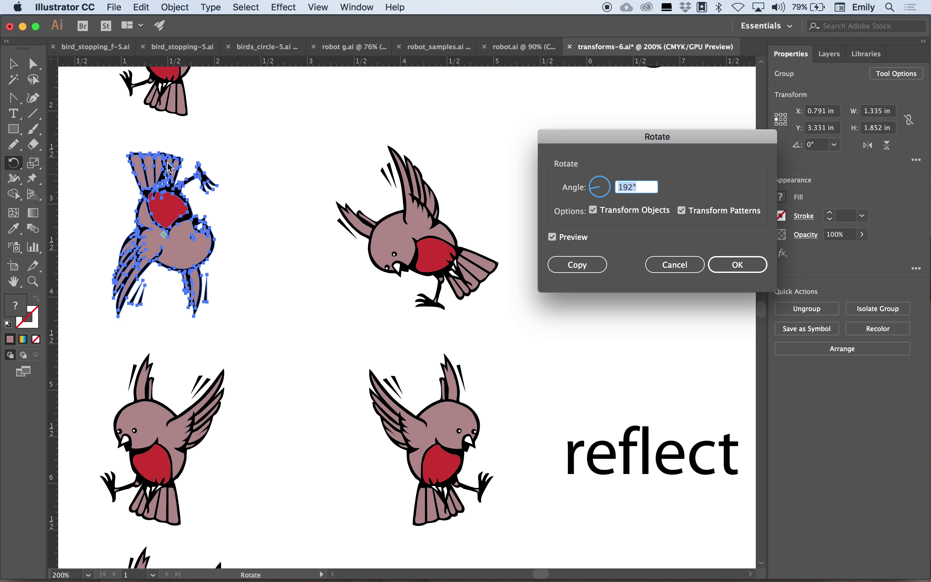
left_click_drag(691, 136, 456, 136)
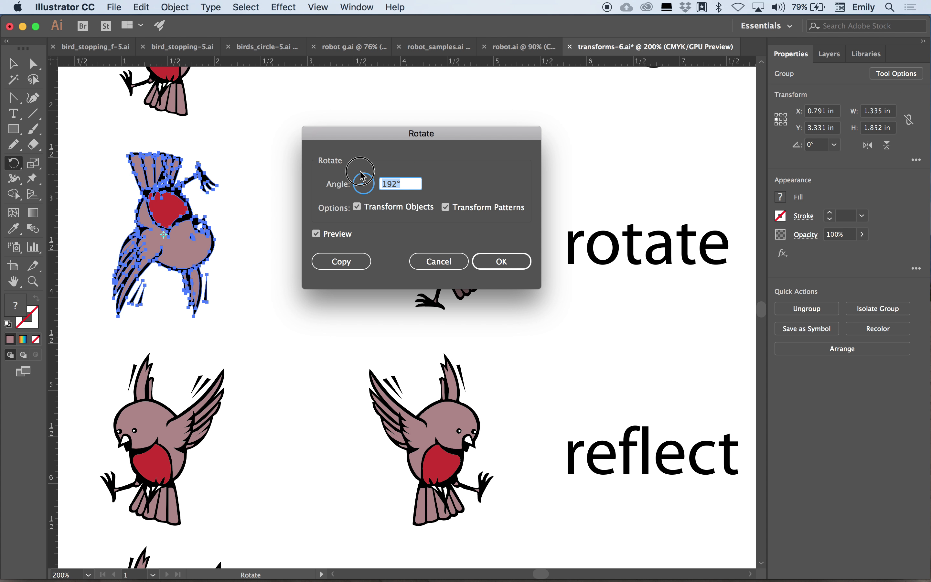
left_click_drag(363, 176, 372, 192)
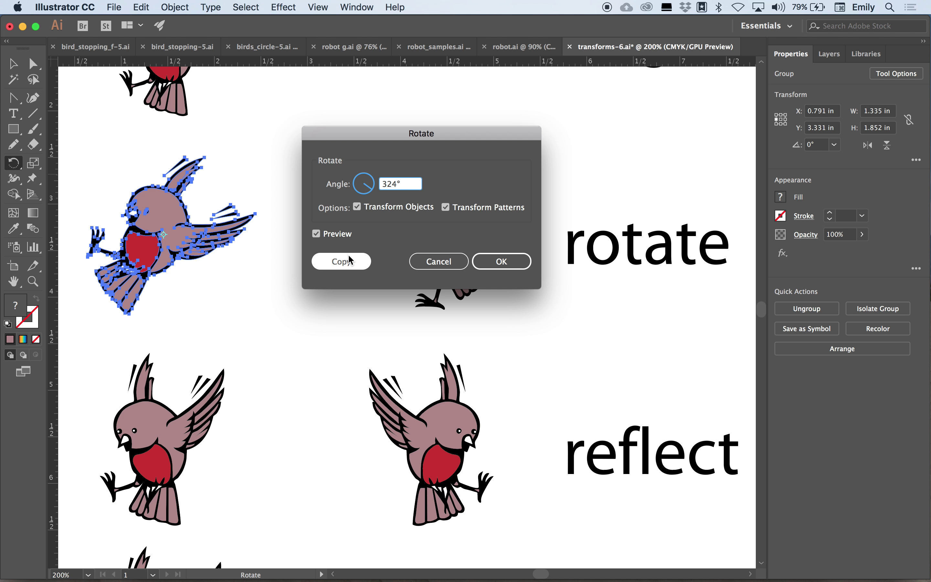
left_click(488, 260)
key("super")
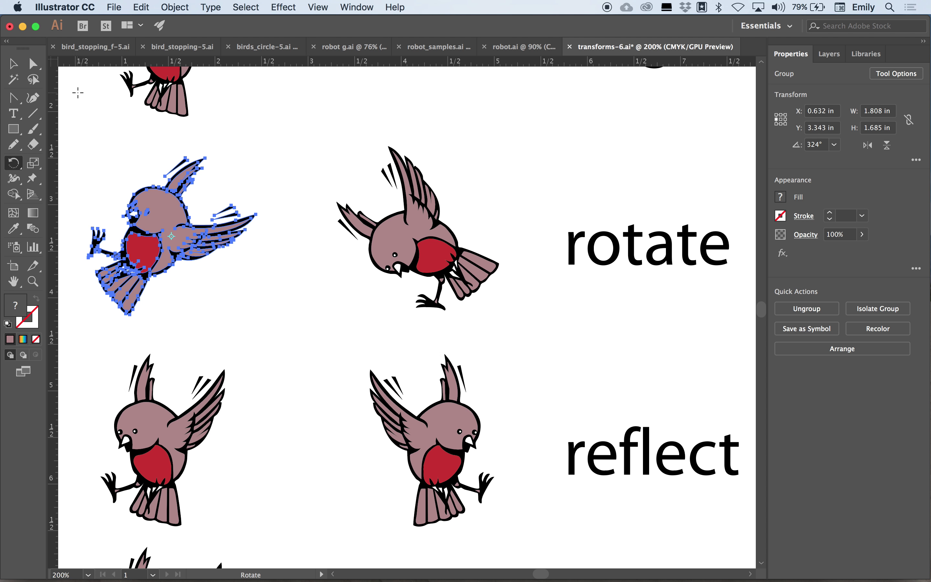
Try rotating the star-pattern rectangle beside the artboard together with its fill to about 329°, and undo the rotation
scroll(78, 93, "left", 10)
scroll(77, 93, "left", 7)
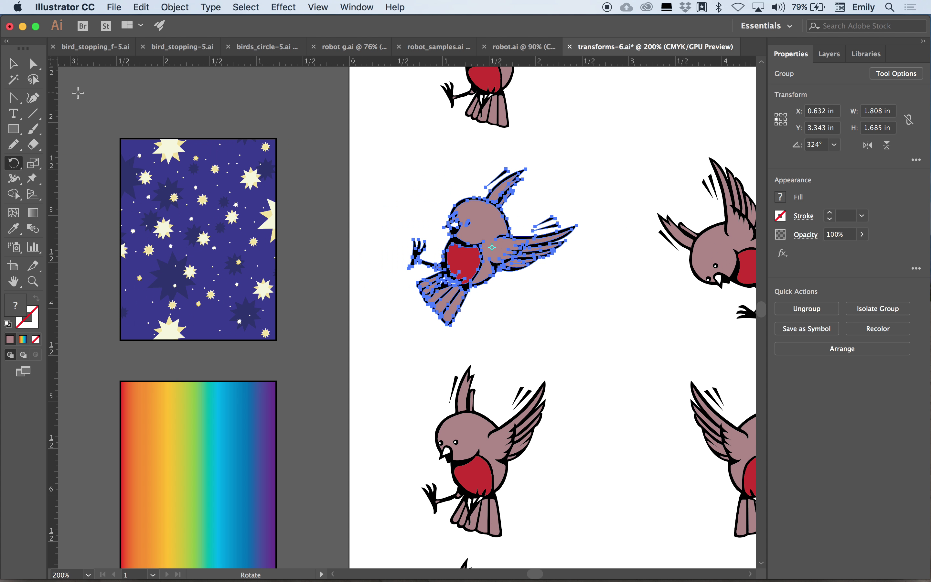
key("v")
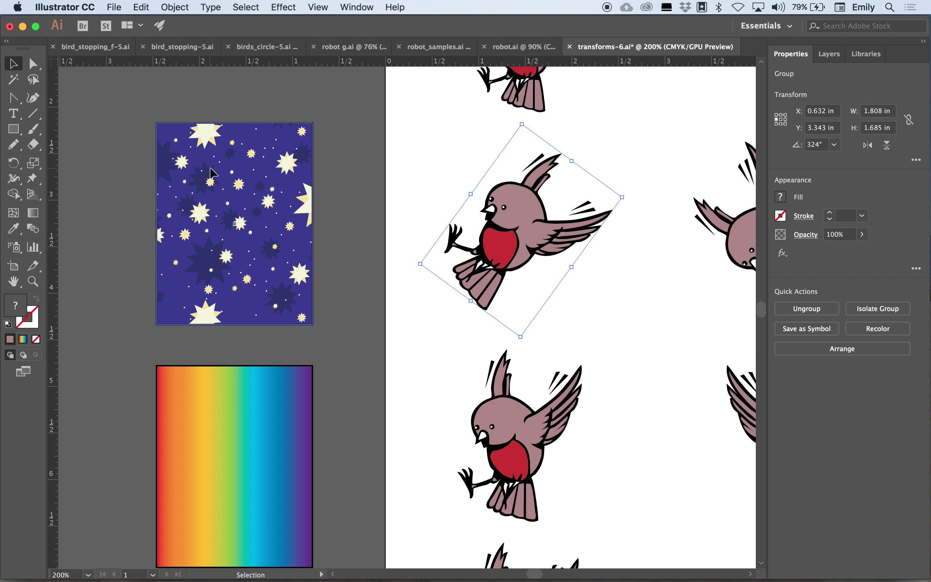
left_click(248, 180)
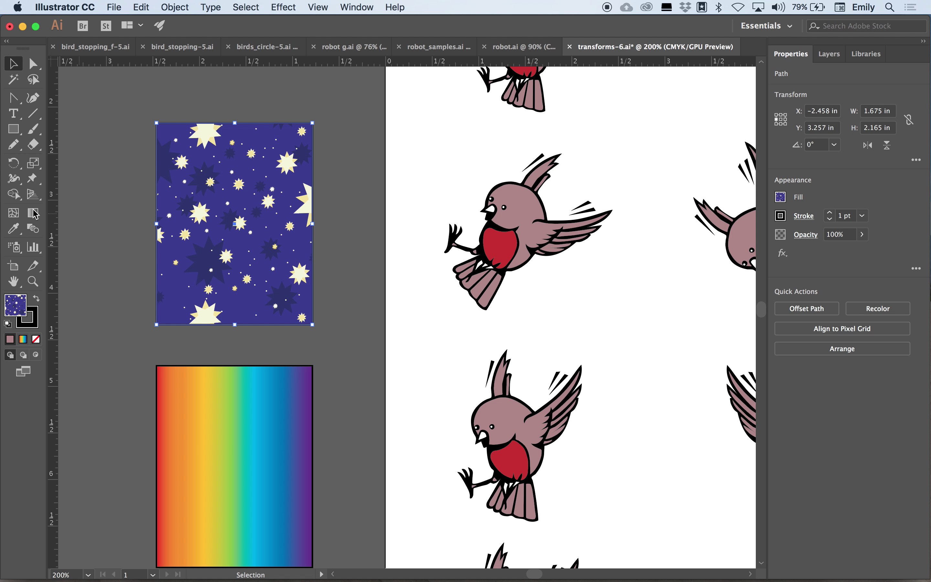
left_click(13, 163)
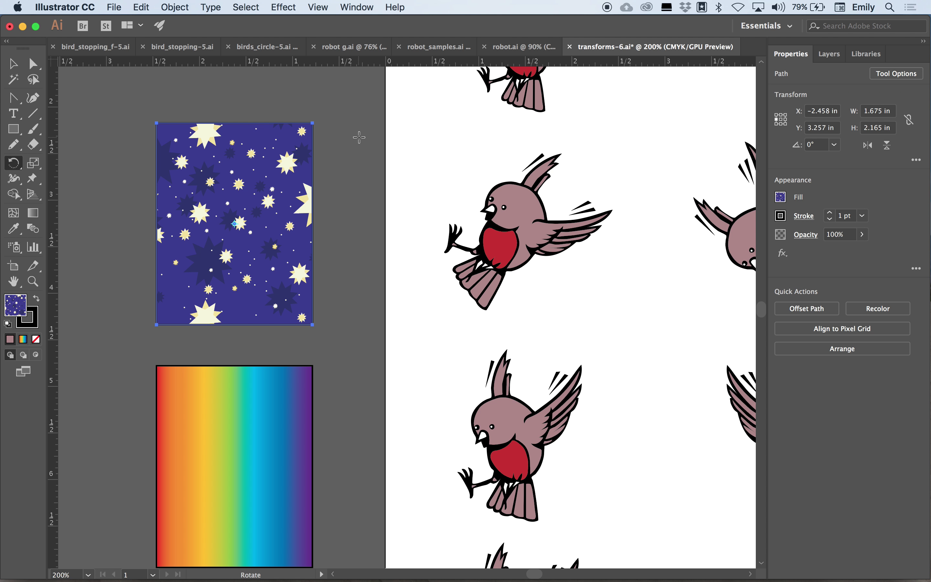
left_click_drag(359, 142, 385, 216)
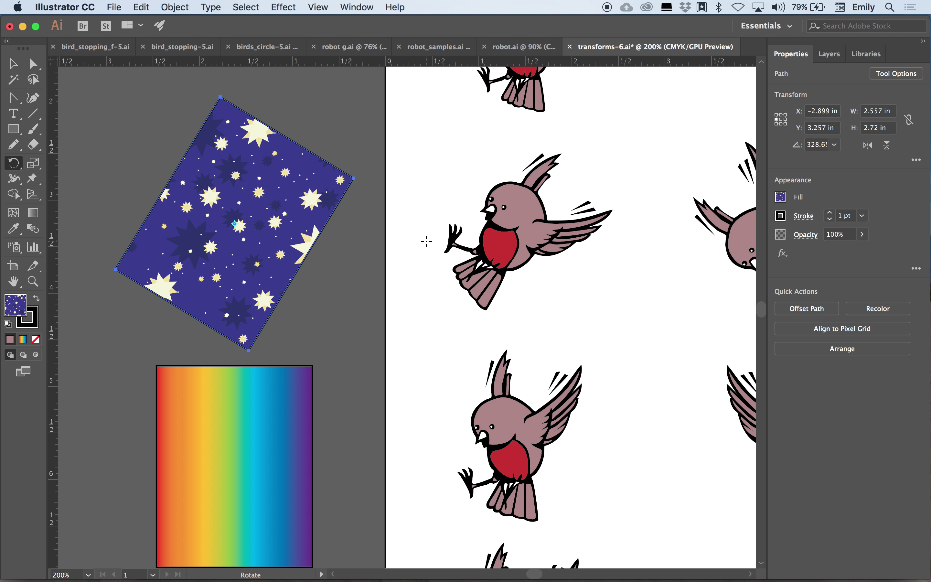
key("super+z")
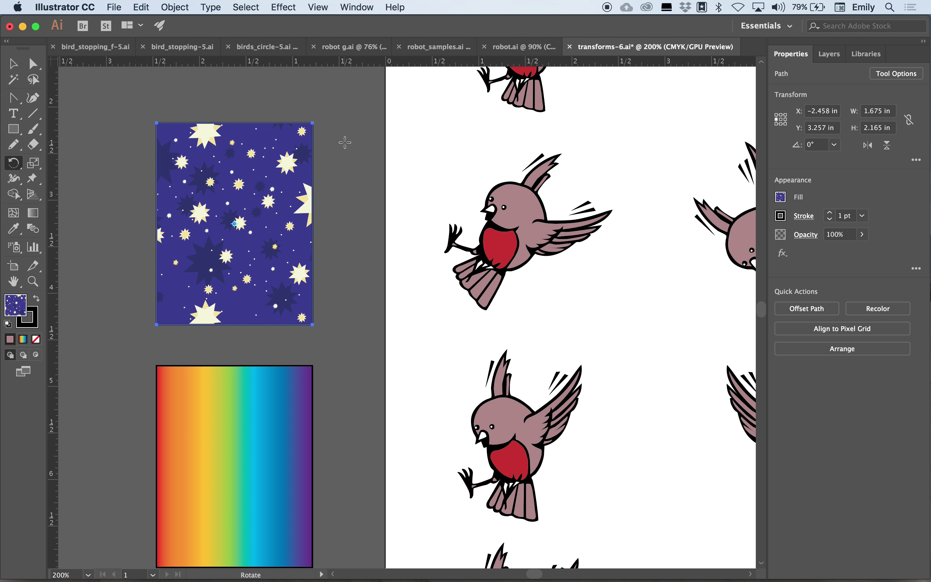
Rotate only the star pattern clockwise inside its rectangle, undoing a first attempt at about -34° and rotating the pattern again
left_click_drag(344, 139, 375, 211)
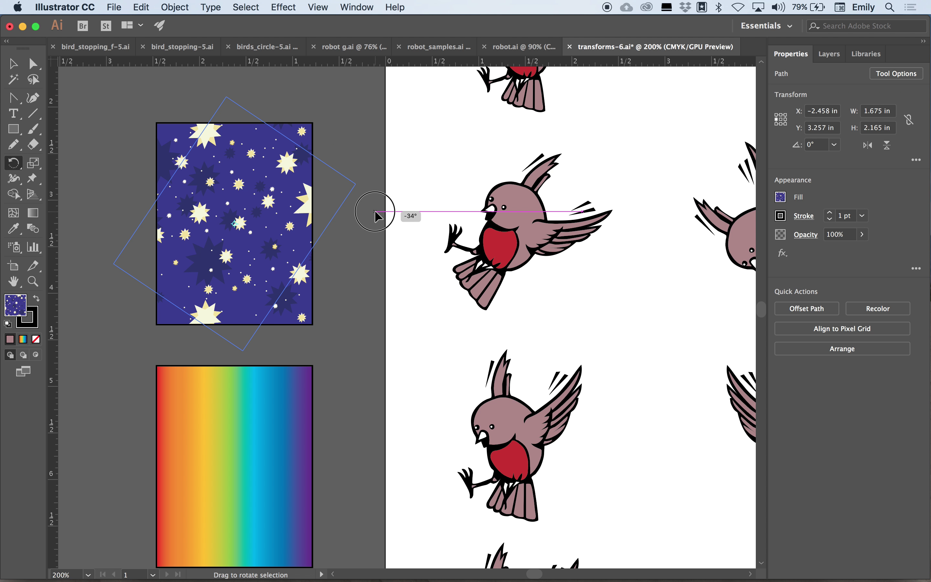
left_click_drag(375, 212, 375, 211)
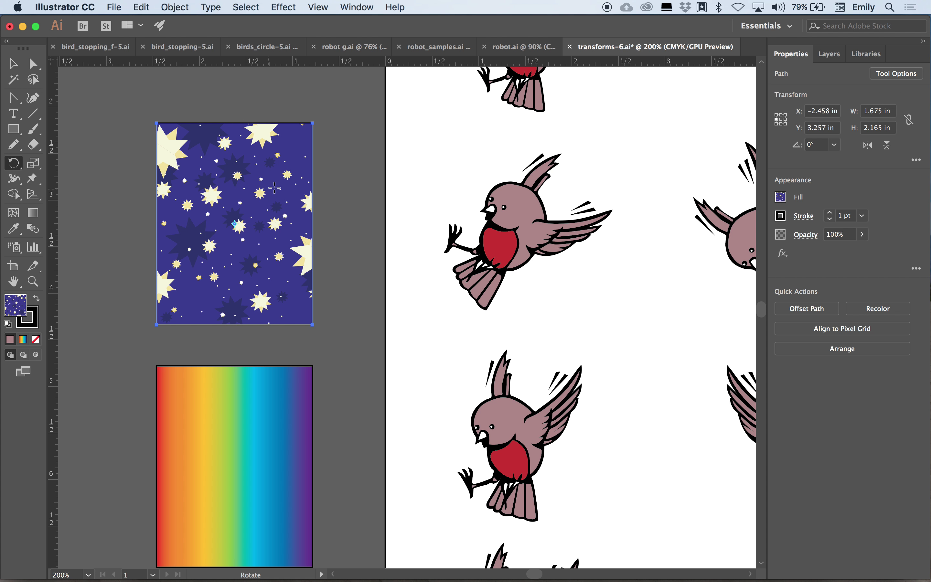
key("super+z")
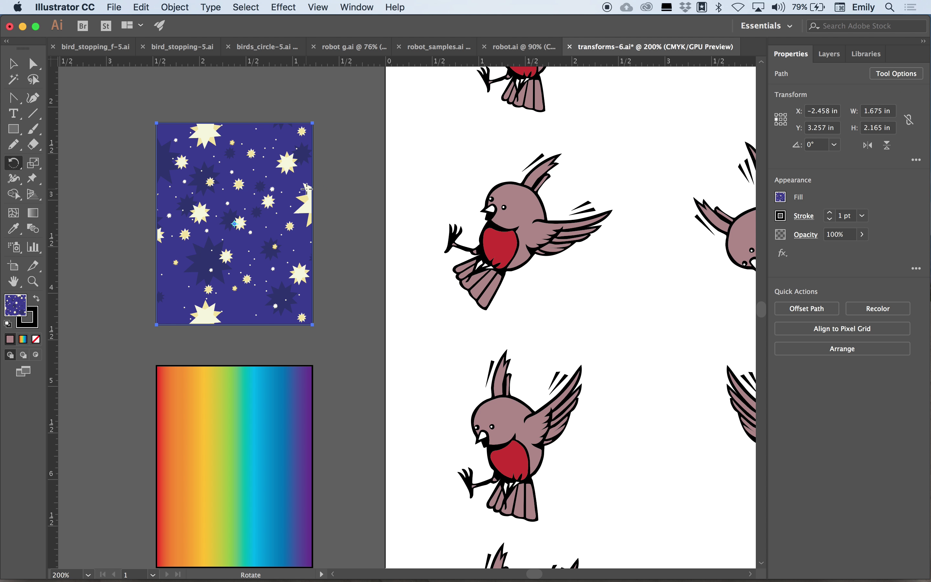
left_click_drag(334, 140, 383, 220)
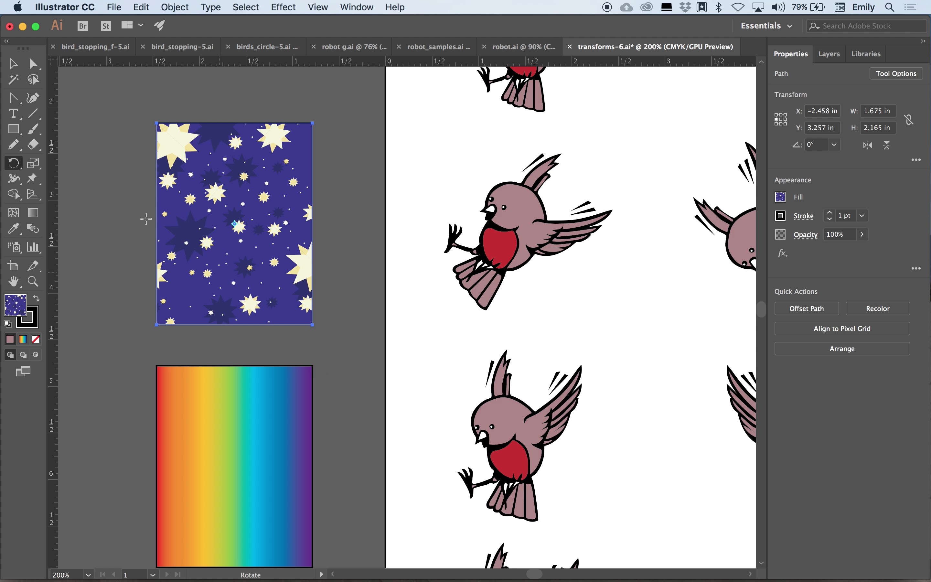
Try rotating only the gradient fill of the rainbow rectangle beside the artboard freehand
key("v")
left_click(245, 447)
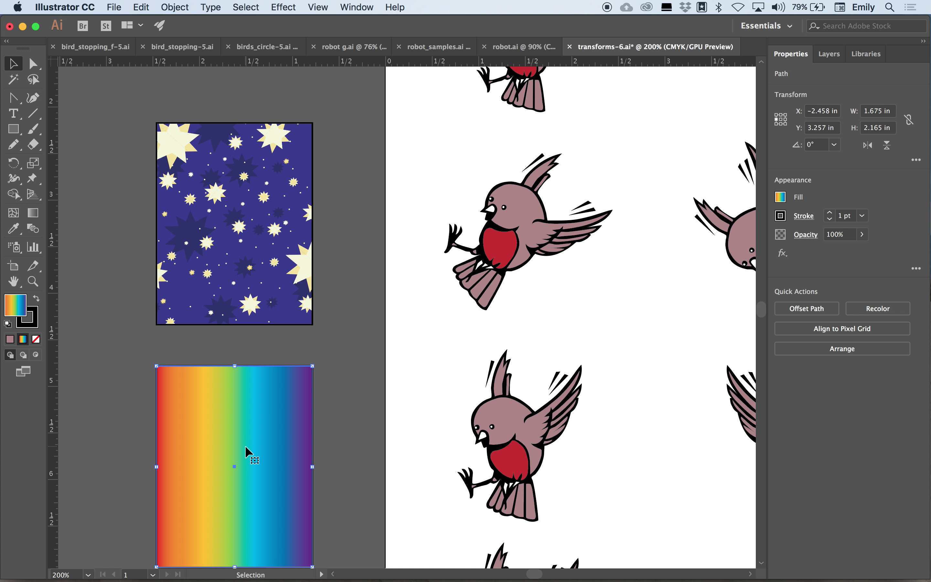
scroll(316, 370, "down", 4)
key("r")
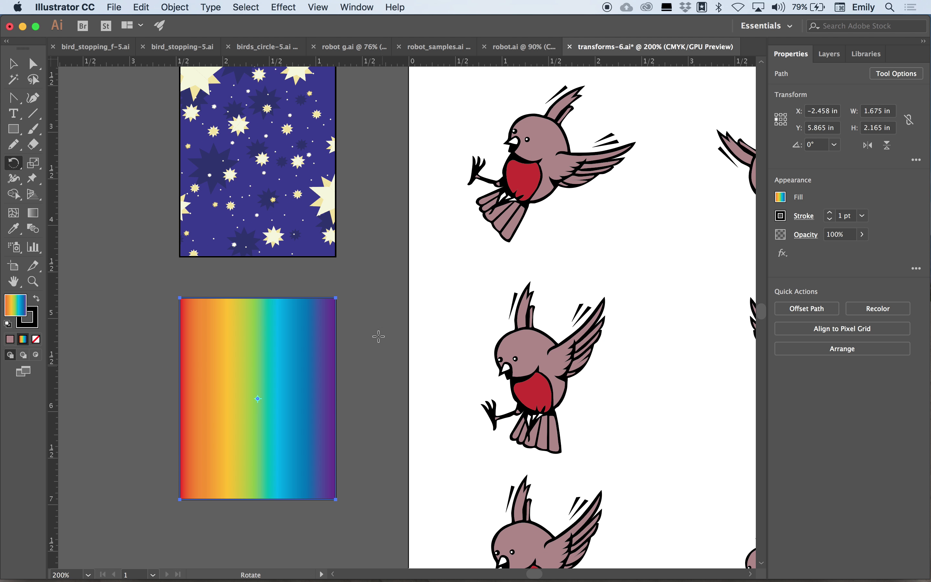
left_click_drag(372, 293, 411, 409)
left_click_drag(357, 318, 388, 454)
left_click_drag(363, 322, 376, 553)
key("Escape")
Cancel the pattern-only Rotate options and rotate the rainbow rectangle together with its gradient fill to 270°
double_click(22, 160)
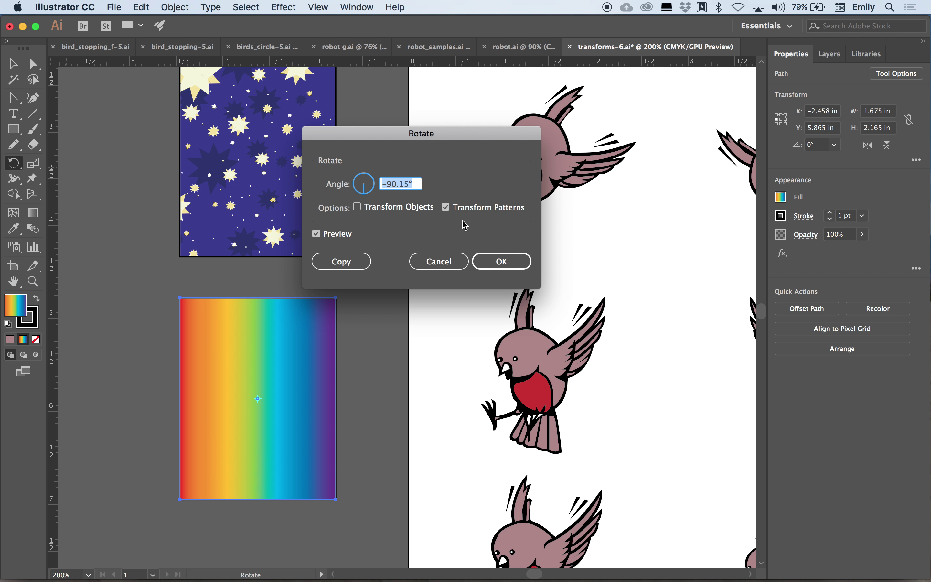
left_click(441, 263)
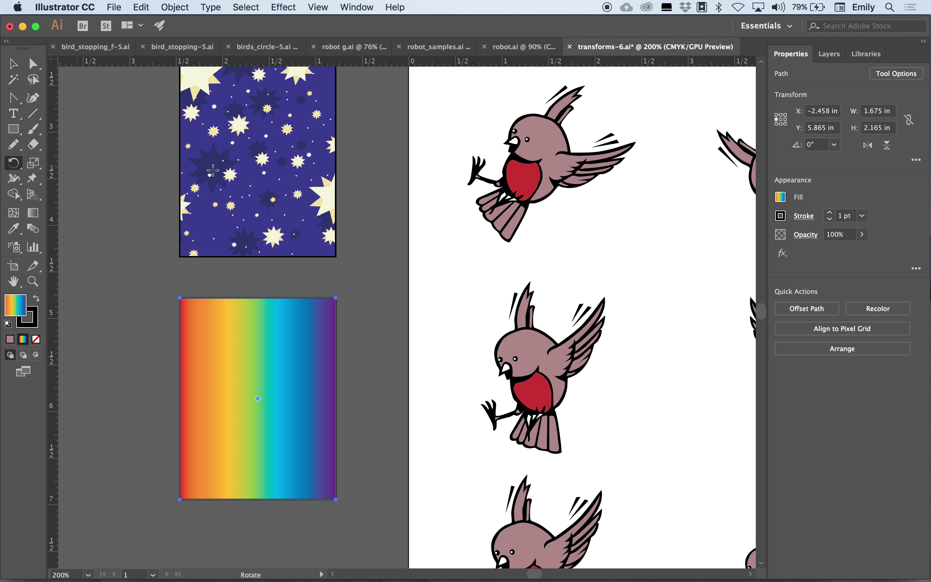
left_click_drag(383, 320, 409, 469)
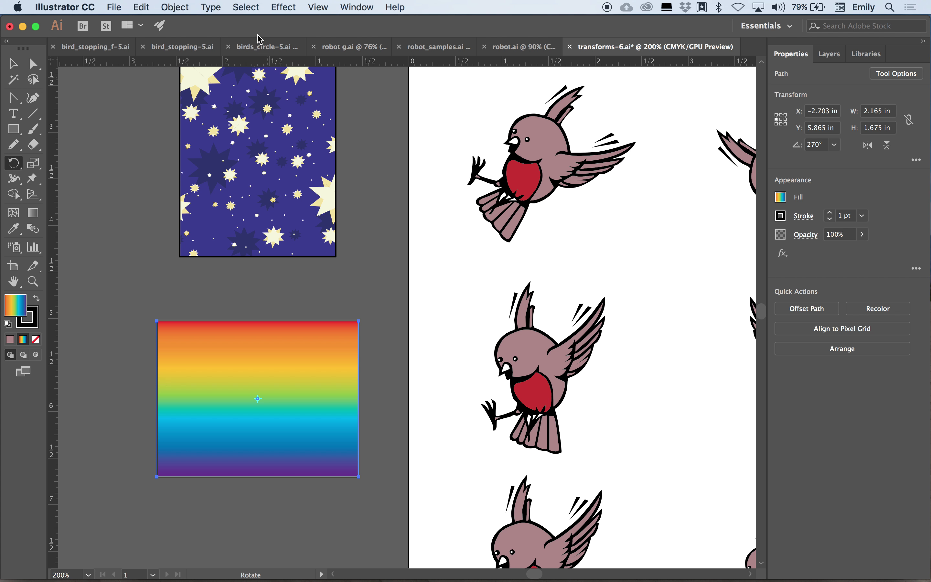
Try rotating only the star pattern in its rectangle by -90° and other dial angles, with Transform Objects off
scroll(132, 206, "up", 5)
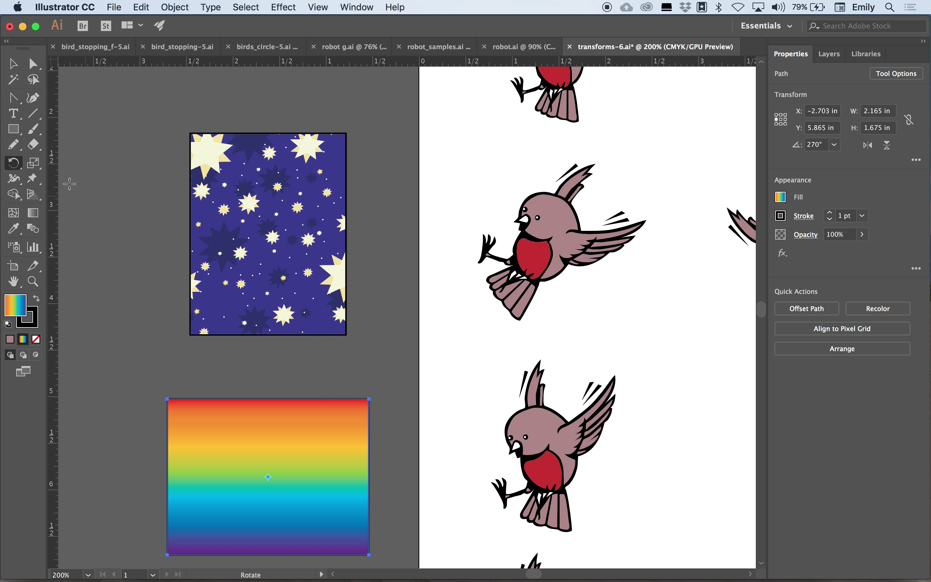
left_click(19, 64)
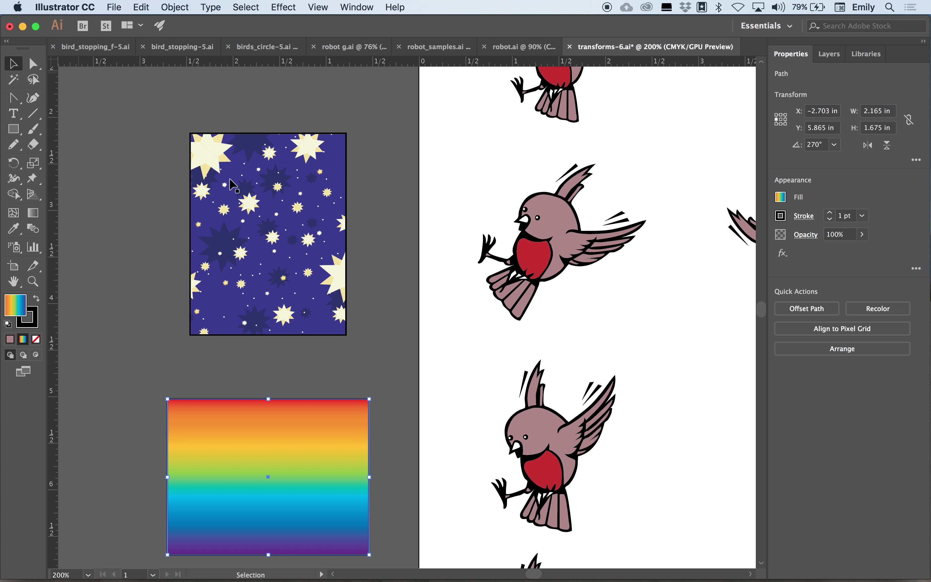
left_click(232, 181)
left_click(15, 164)
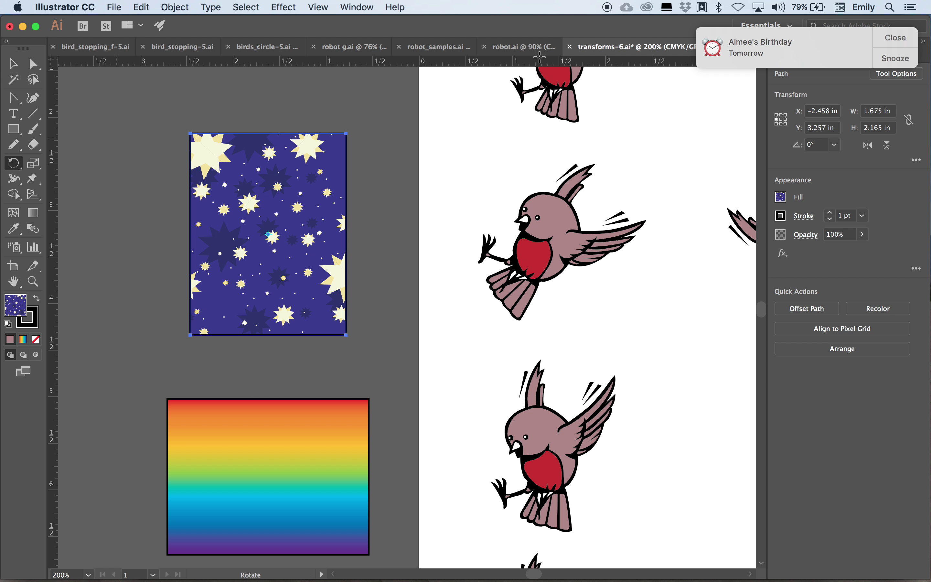
left_click(895, 39)
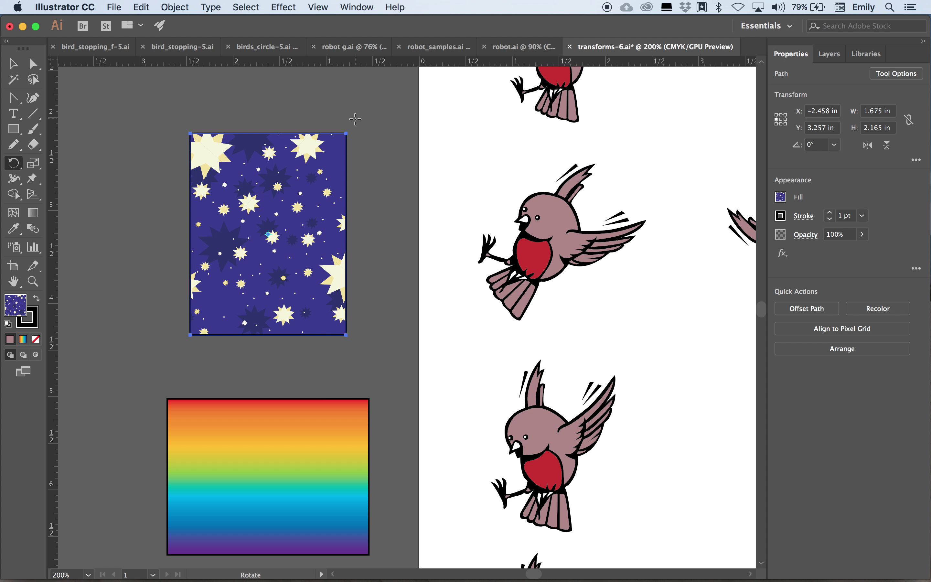
double_click(15, 165)
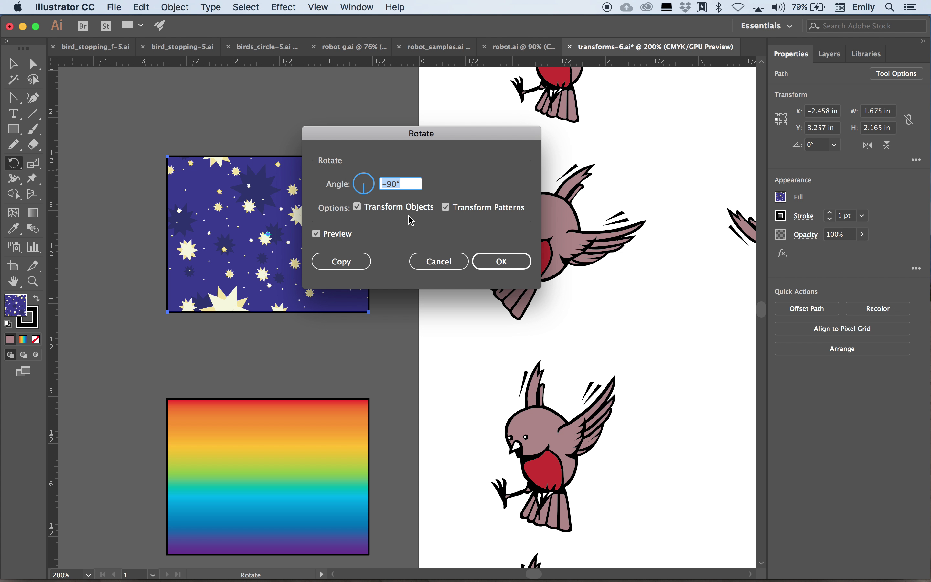
left_click(357, 207)
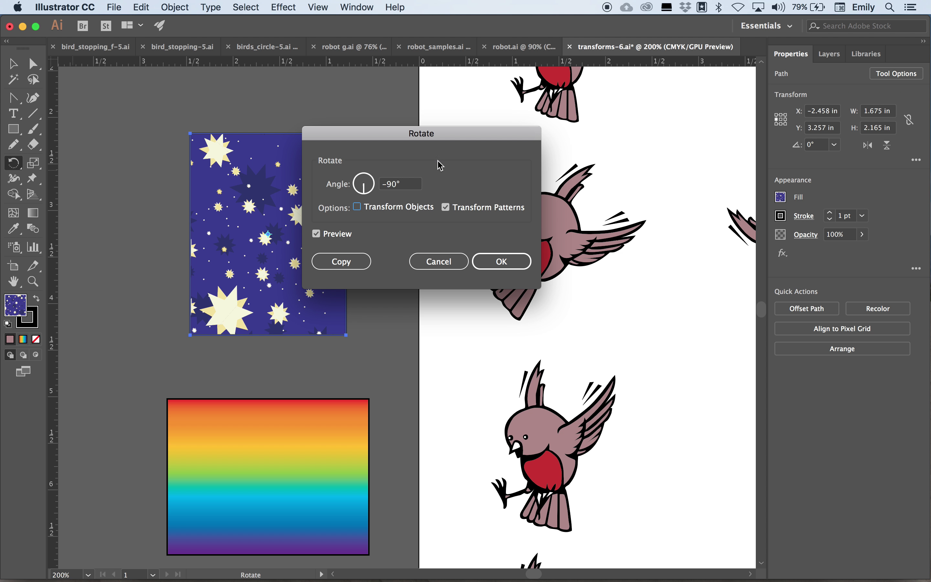
left_click_drag(397, 135, 496, 136)
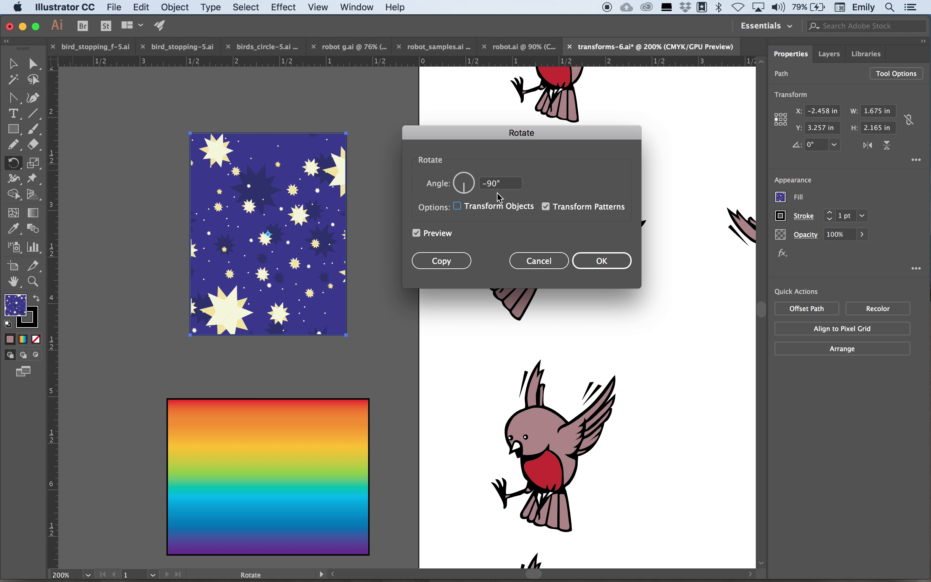
left_click(459, 189)
left_click_drag(459, 189, 466, 179)
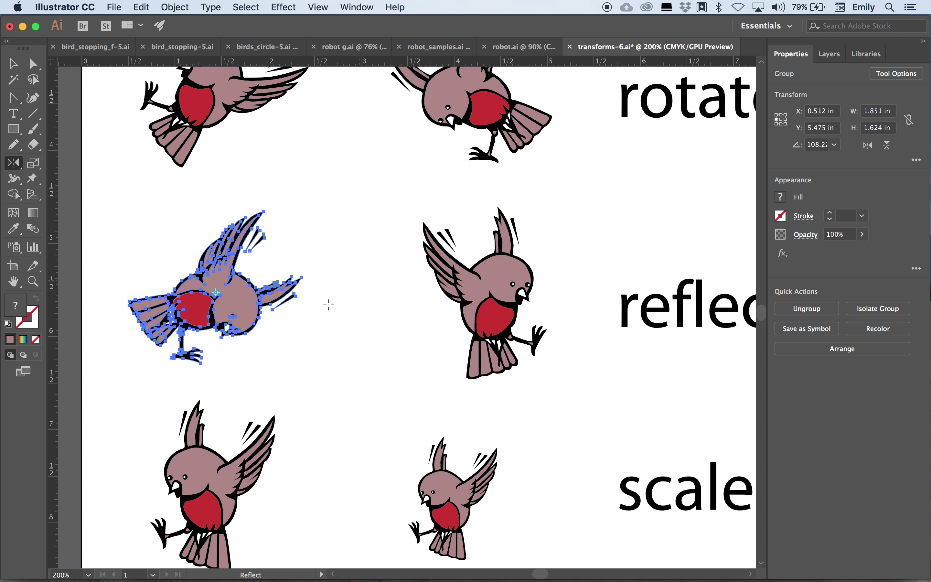
Try reflecting the left bird in the reflect row freehand about its center, and undo it
left_click_drag(308, 322, 310, 323)
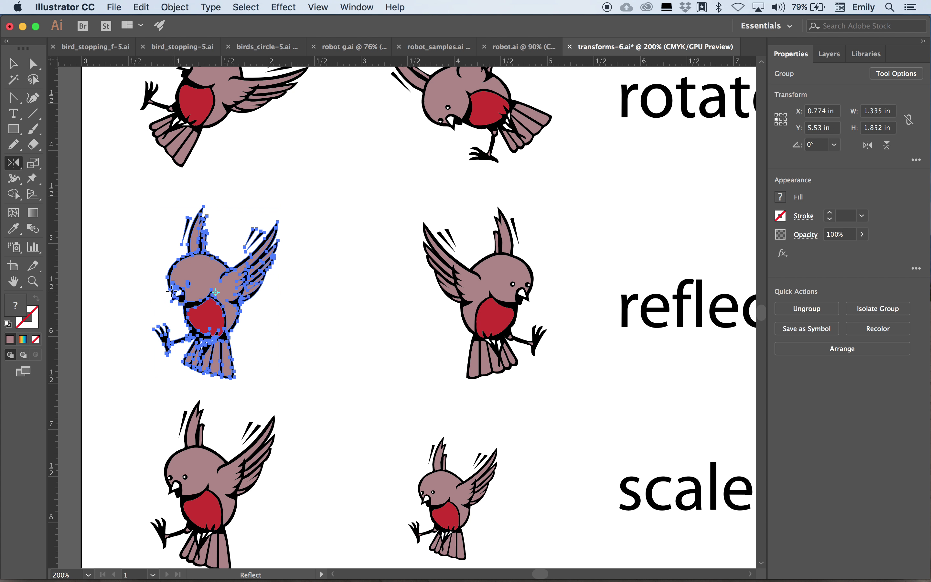
left_click_drag(286, 206, 258, 166)
key("super+z")
Preview reflecting the left bird across the vertical axis, the horizontal axis and a 52° axis, and cancel the reflection
double_click(13, 164)
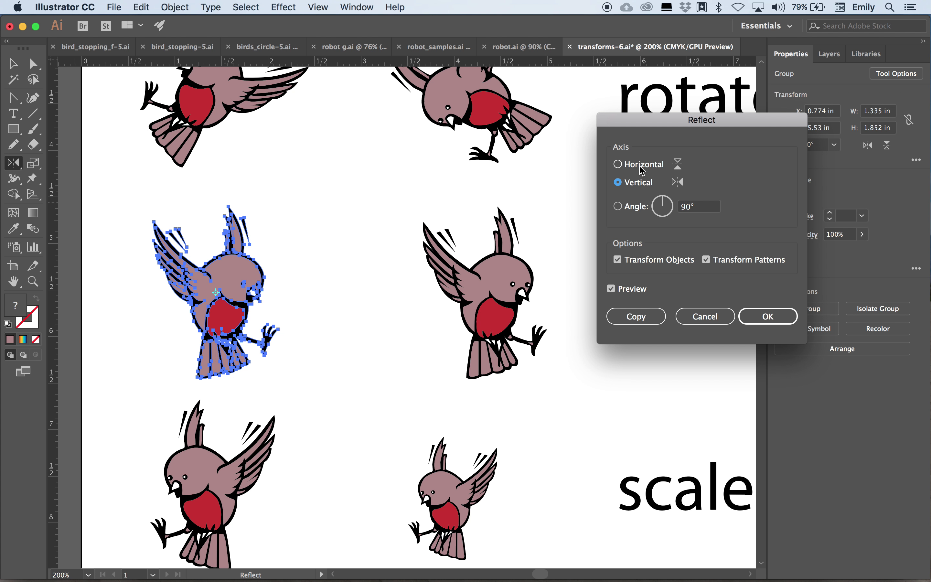
left_click(618, 165)
left_click(698, 206)
type("52")
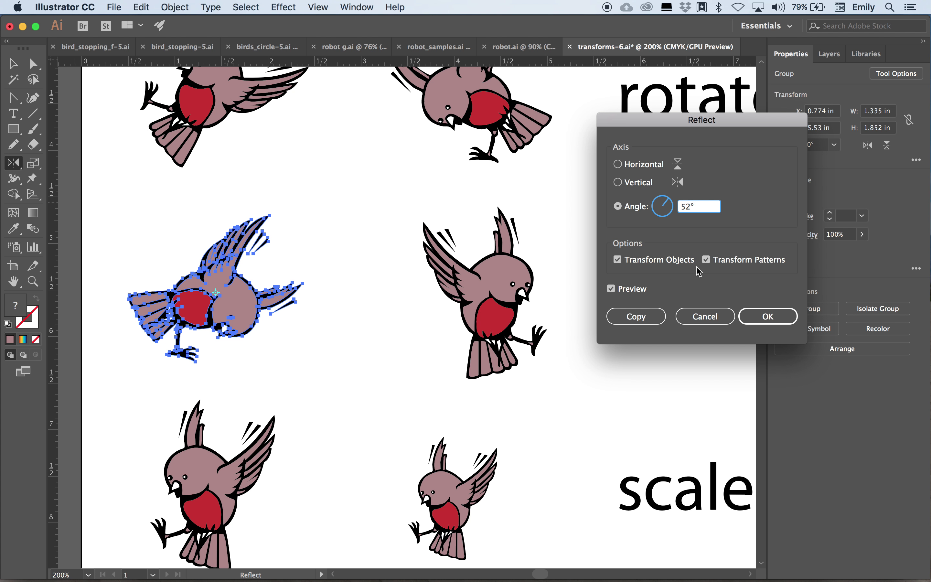
left_click(706, 316)
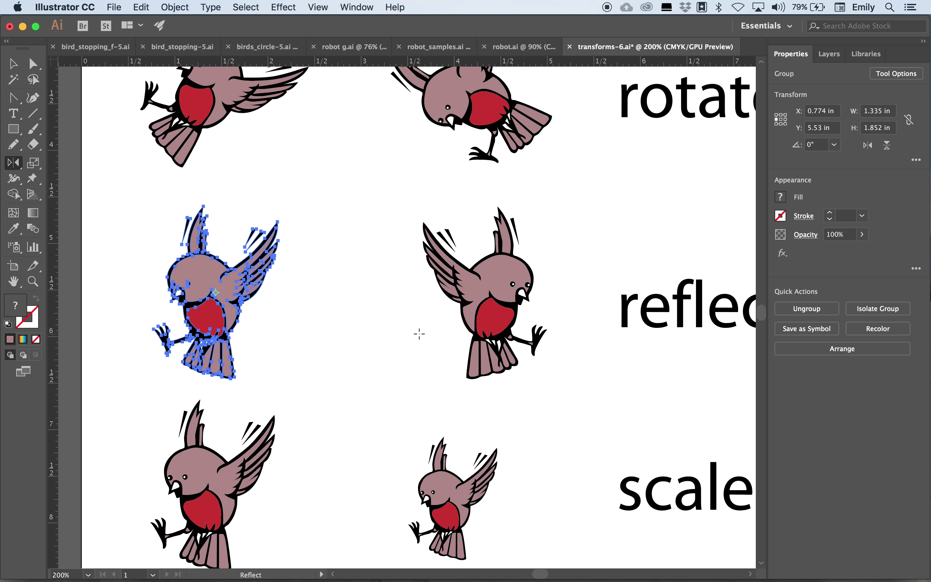
Preview reflecting only the star pattern in its rectangle across the horizontal axis and a 293° axis, and cancel it
scroll(417, 333, "left", 10)
scroll(415, 331, "up", 5)
scroll(415, 332, "left", 4)
key("v")
left_click(240, 158)
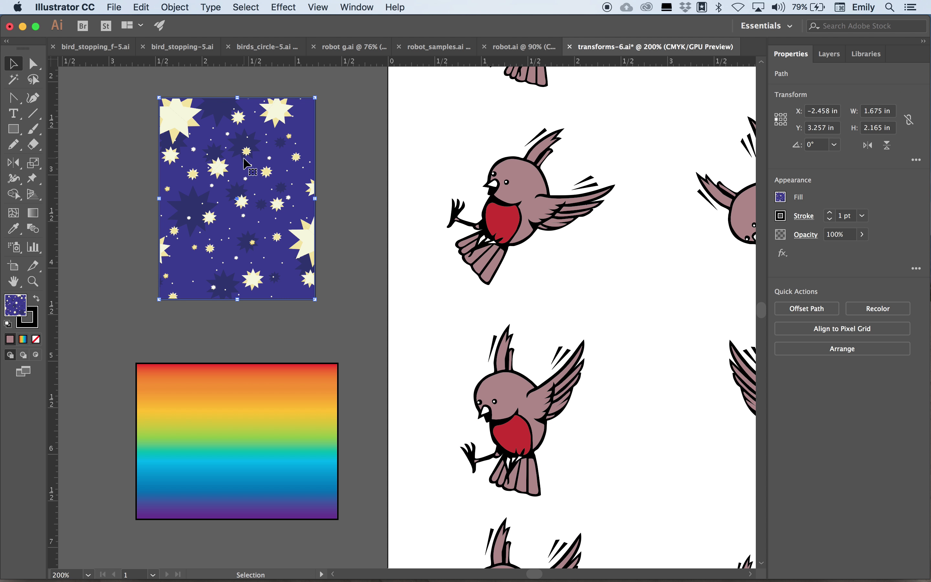
left_click(14, 163)
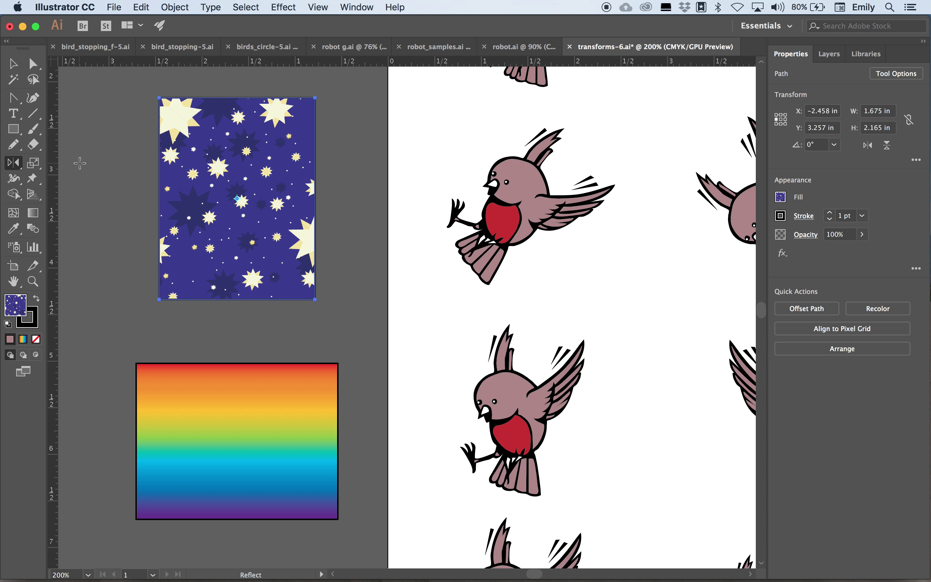
double_click(13, 162)
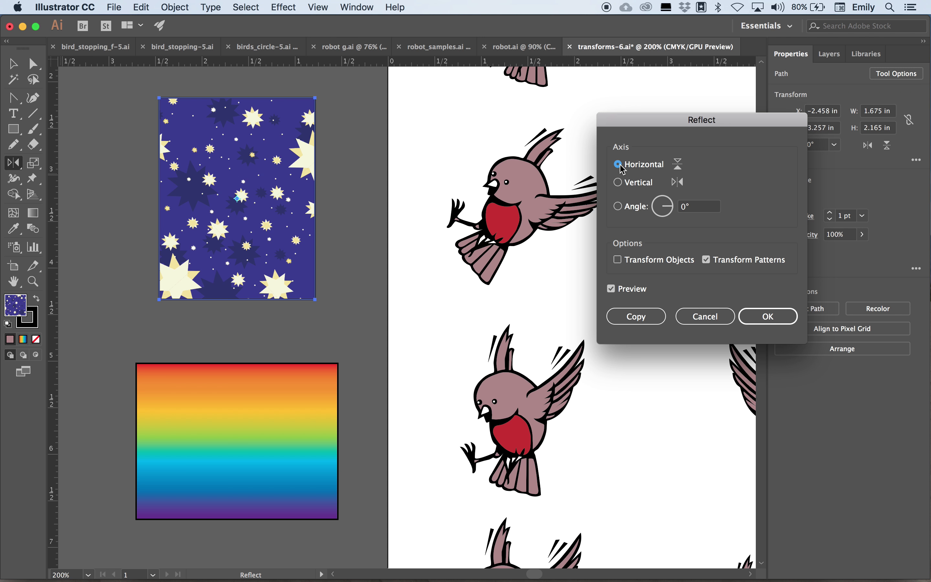
left_click(666, 202)
left_click(670, 223)
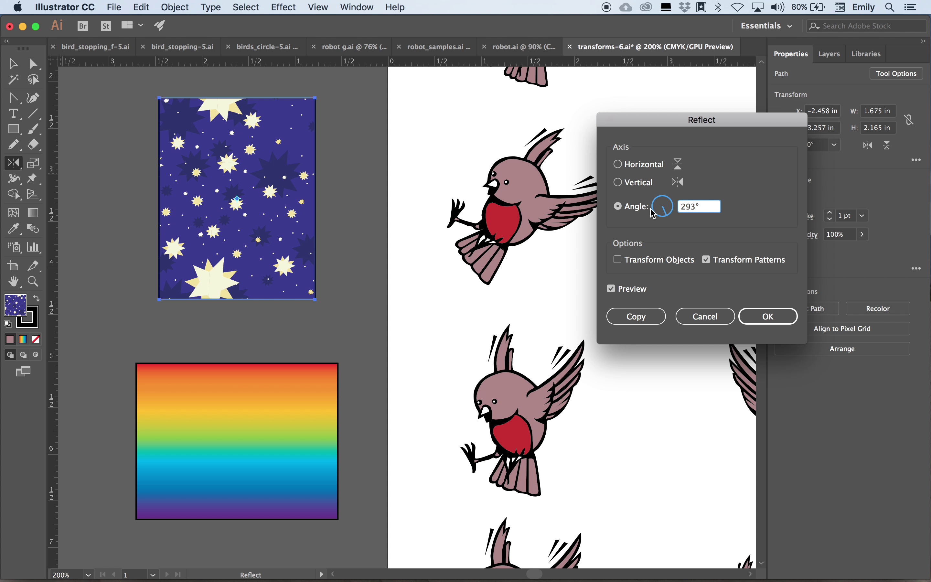
left_click(719, 323)
Try reflecting the left bird in the reflect row freehand about a custom point between the two birds
scroll(650, 284, "right", 5)
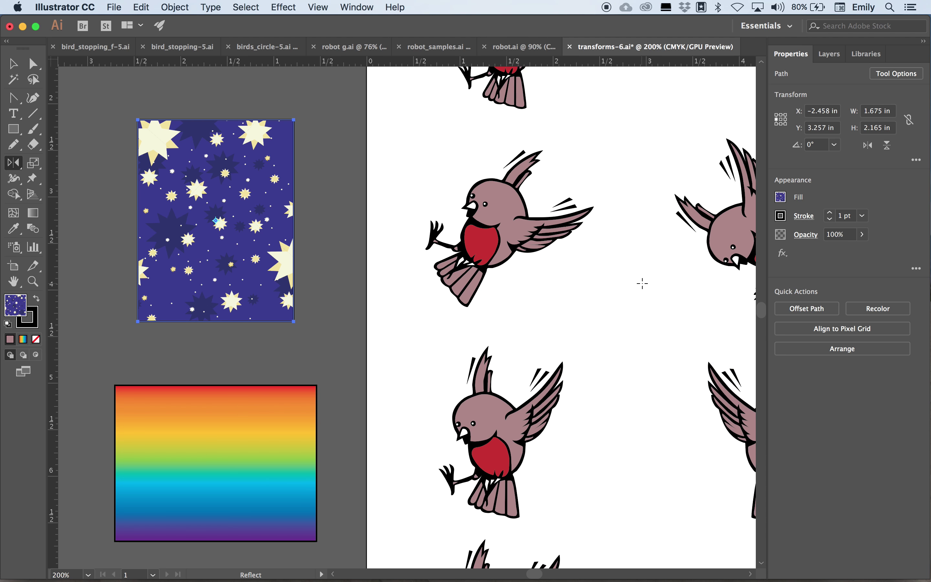
scroll(642, 284, "right", 5)
scroll(642, 283, "down", 3)
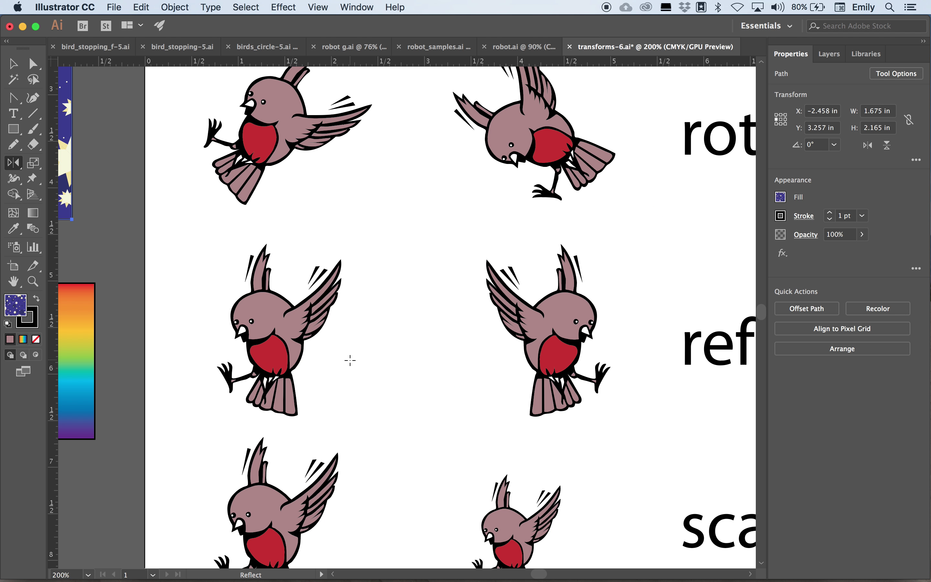
key("v")
left_click(294, 335)
key("o")
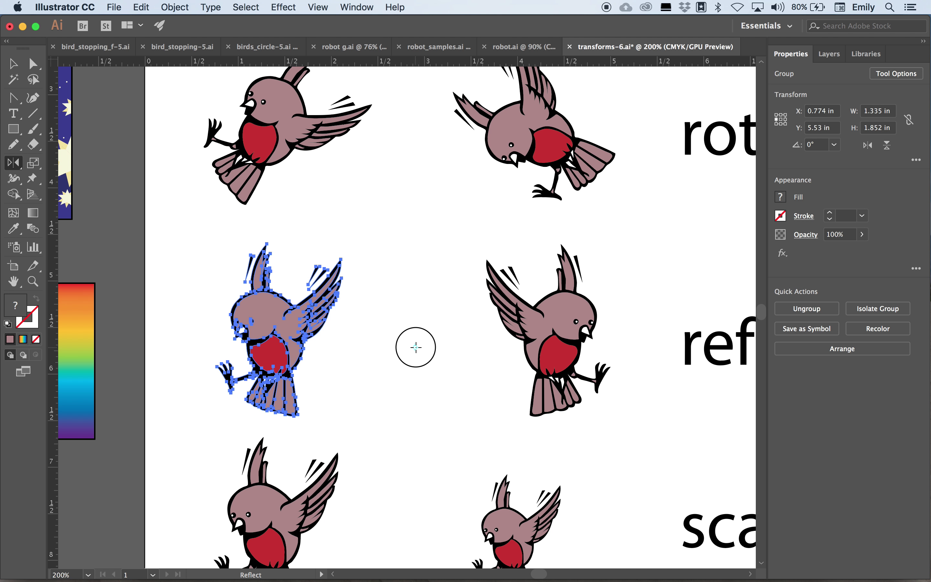
left_click_drag(401, 297, 396, 283)
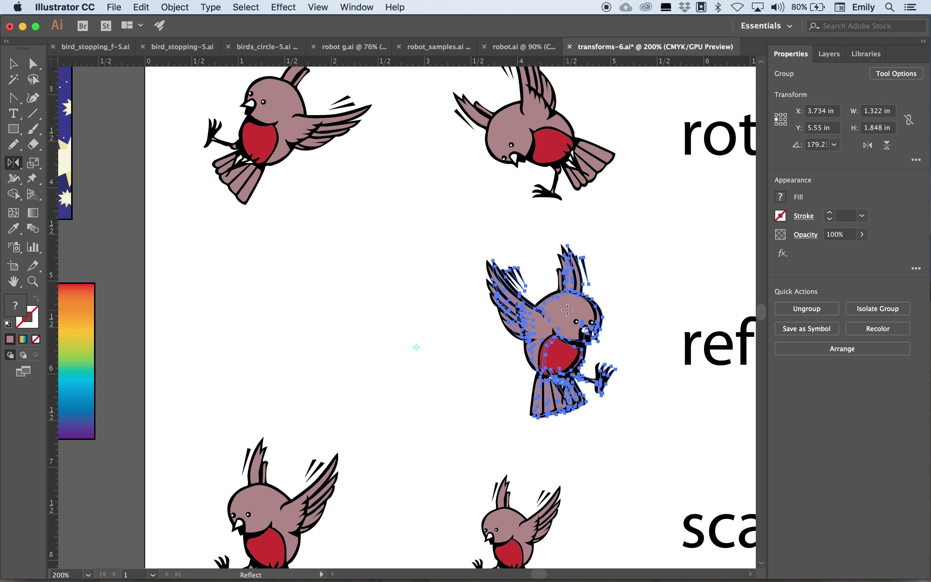
Undo the bird's freehand reflection and the earlier rotation of the rainbow rectangle
key("super+z")
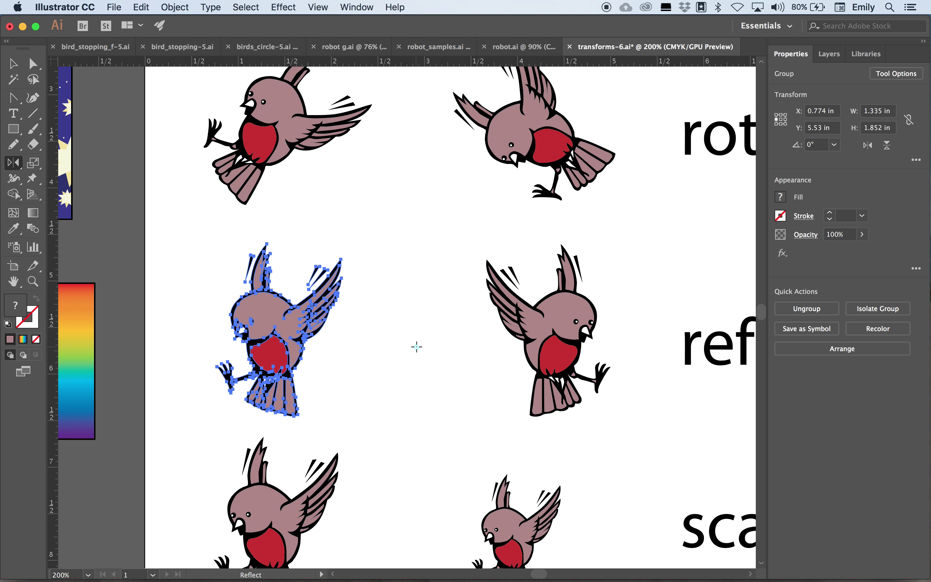
key("super+z")
key("super+z")
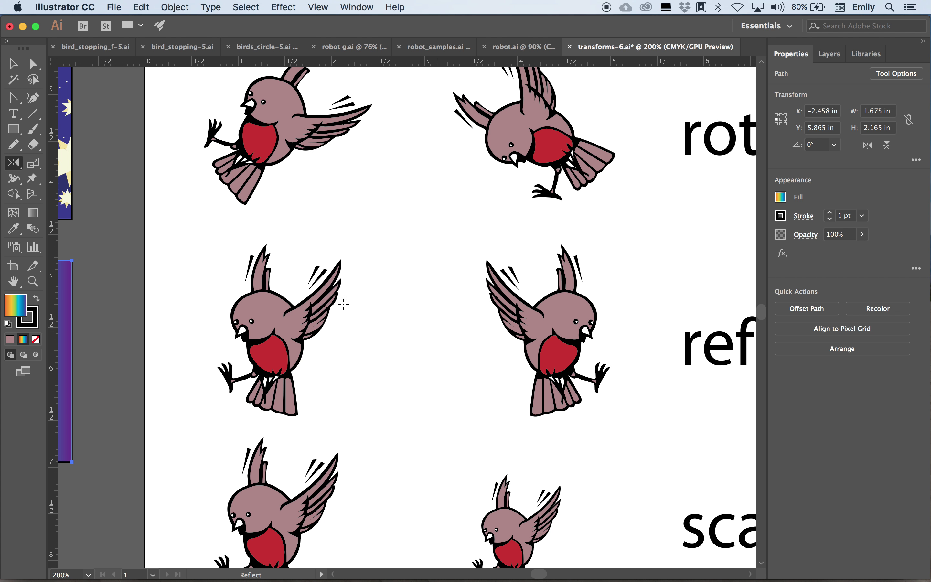
Make a mirrored copy of the left bird across a vertical axis through a custom point between the two birds
key("v")
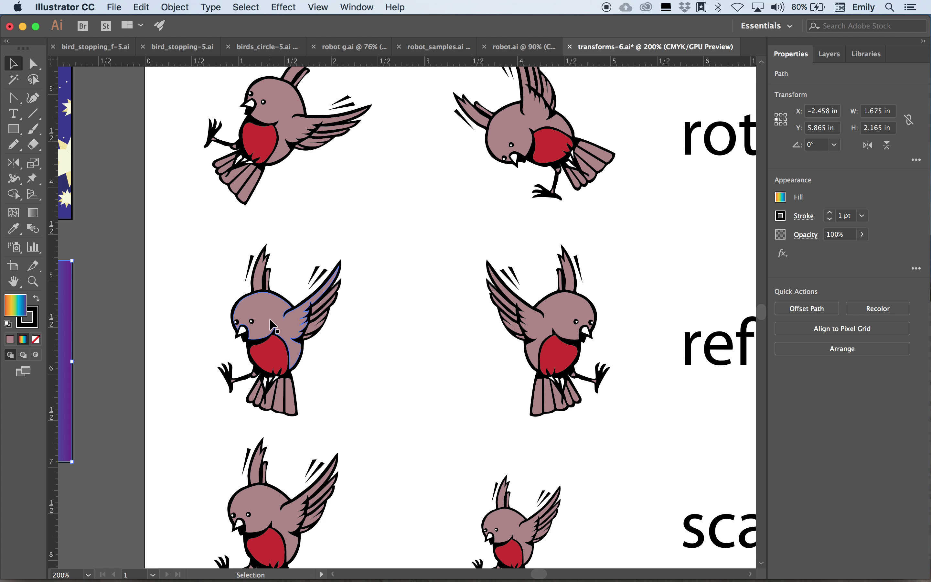
left_click(323, 320)
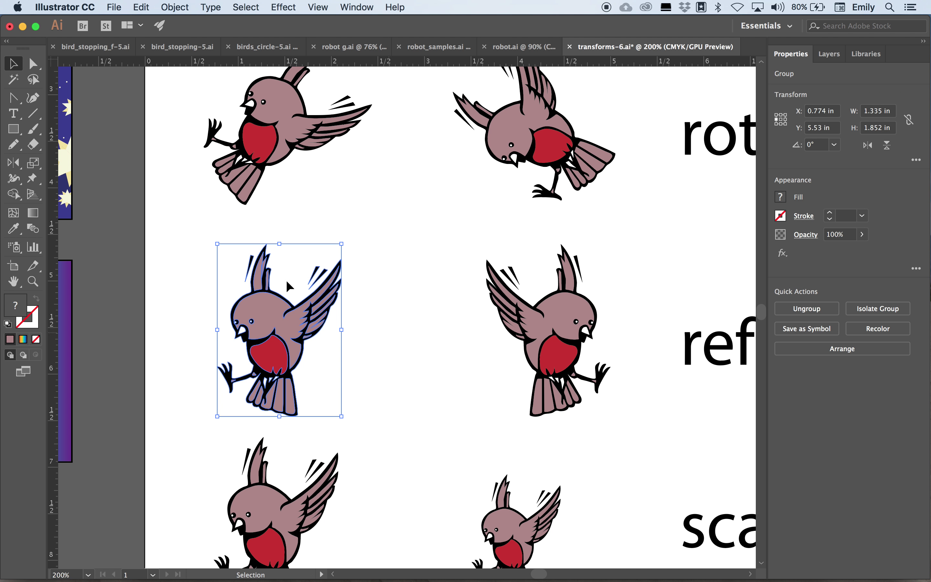
left_click(13, 163)
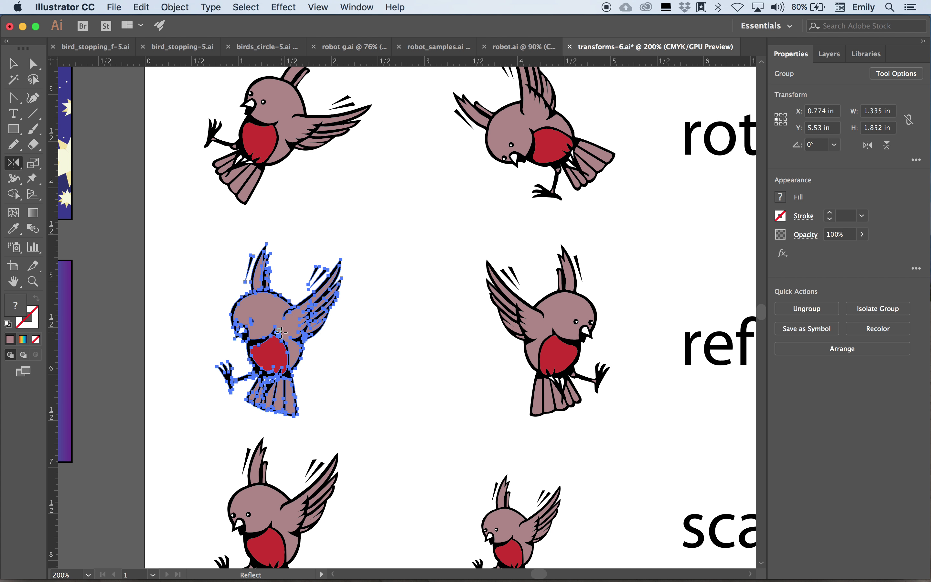
left_click(413, 349, "alt")
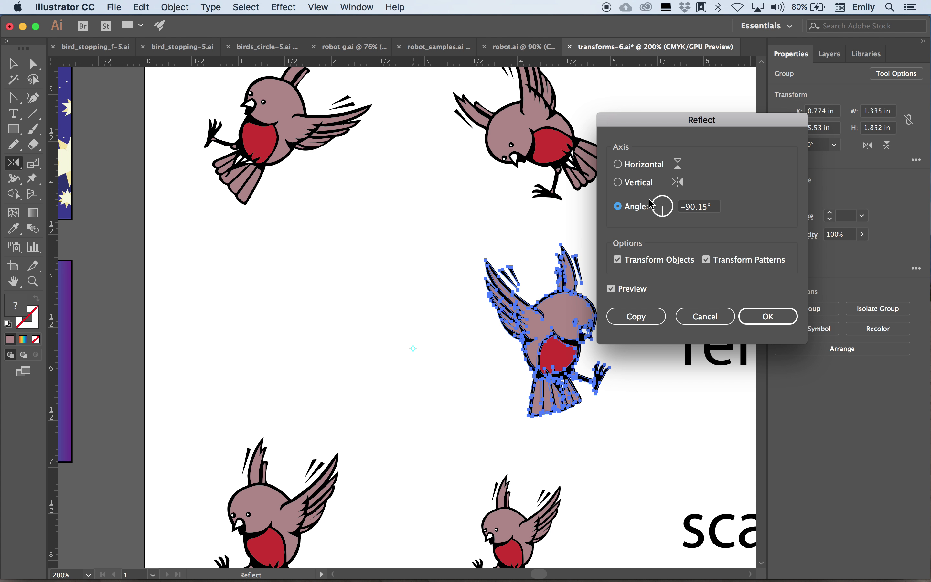
key("Return")
Nudge the mirrored copy slightly left over the existing reflected bird and deselect it
key("v")
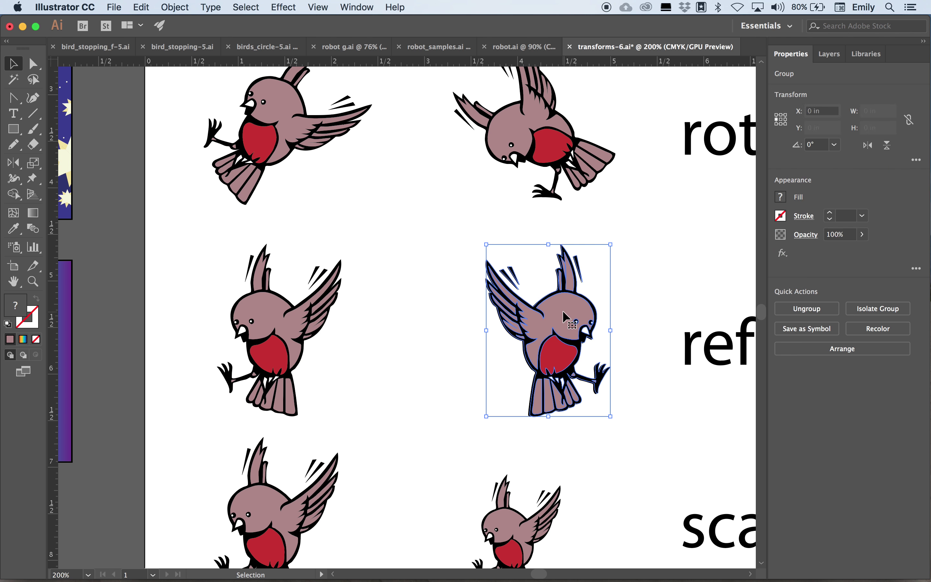
key("Left")
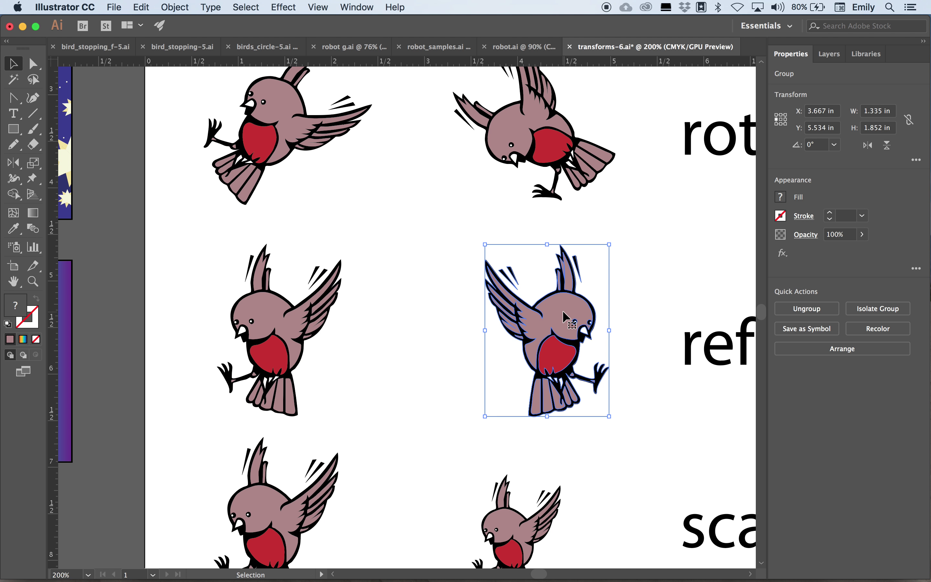
left_click(646, 249)
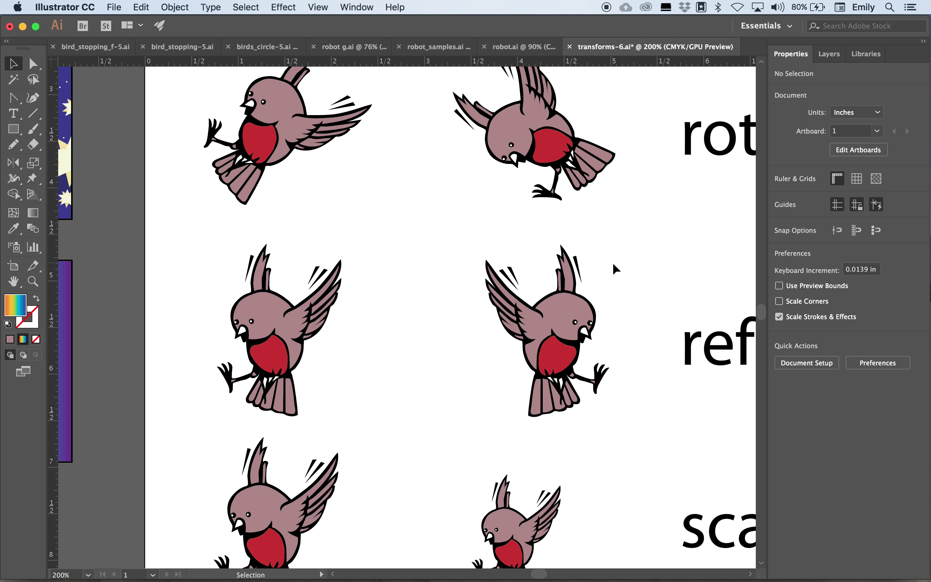